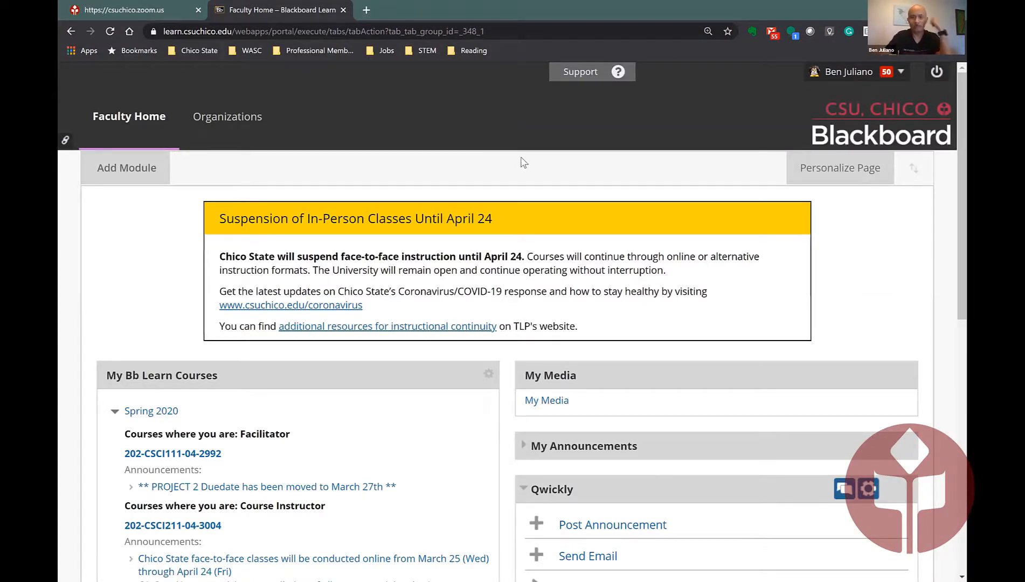
Step: Open My Media from the faculty home page and open the Personal Meeting Room recording dated March 14th, 2020
scroll(562, 268, "down", 3)
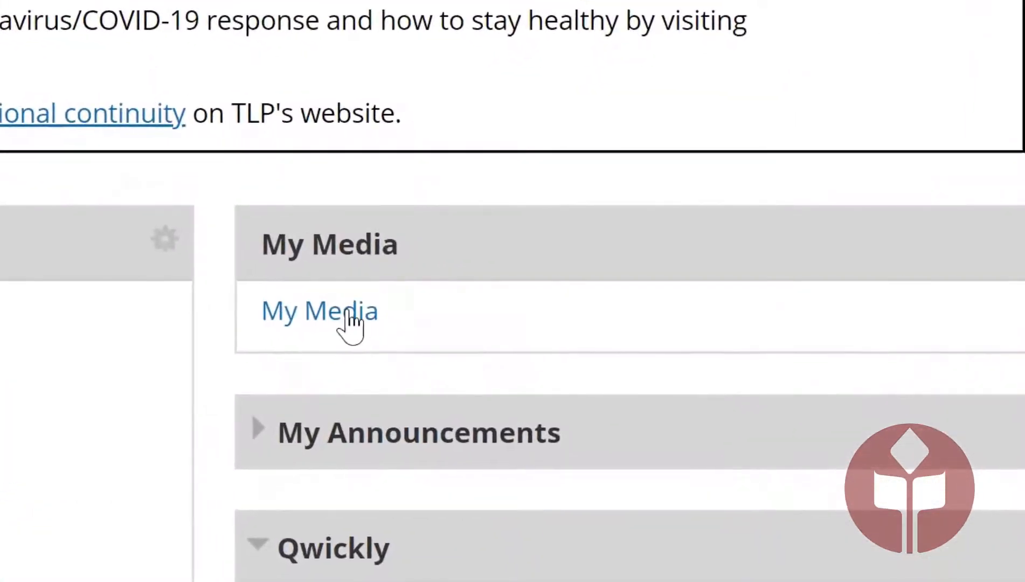
left_click(352, 323)
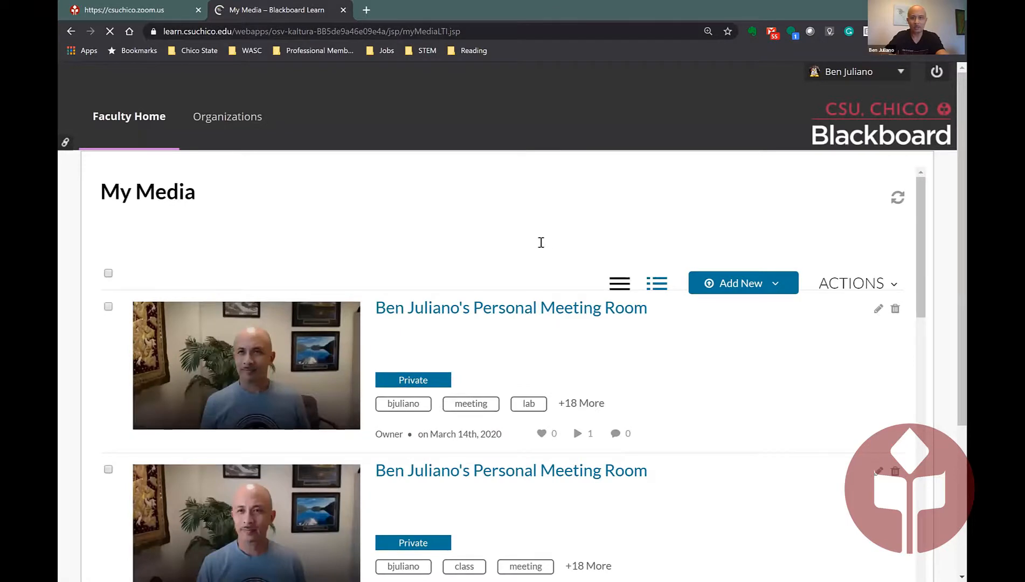
scroll(541, 242, "down", 2)
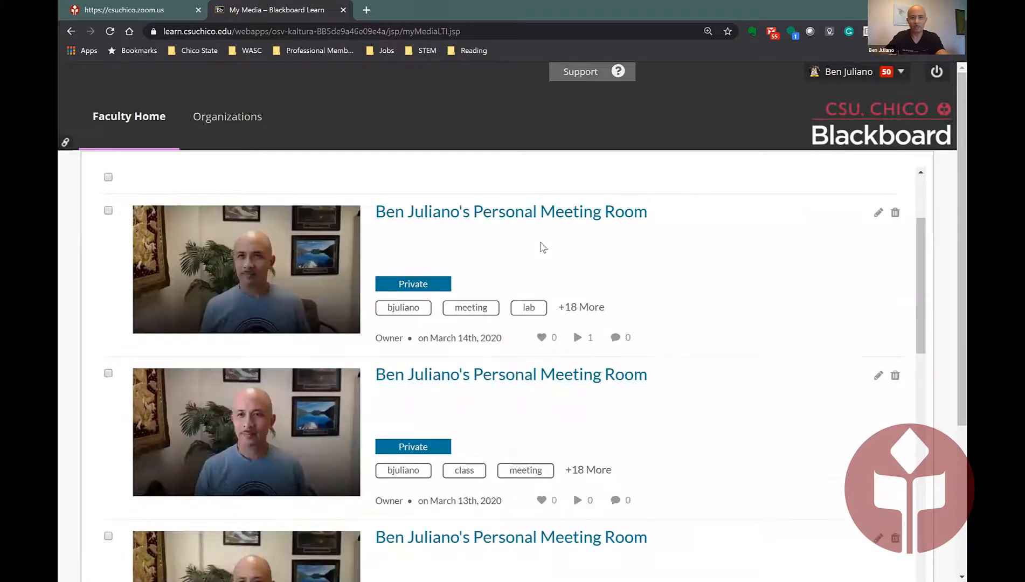
scroll(542, 245, "down", 2)
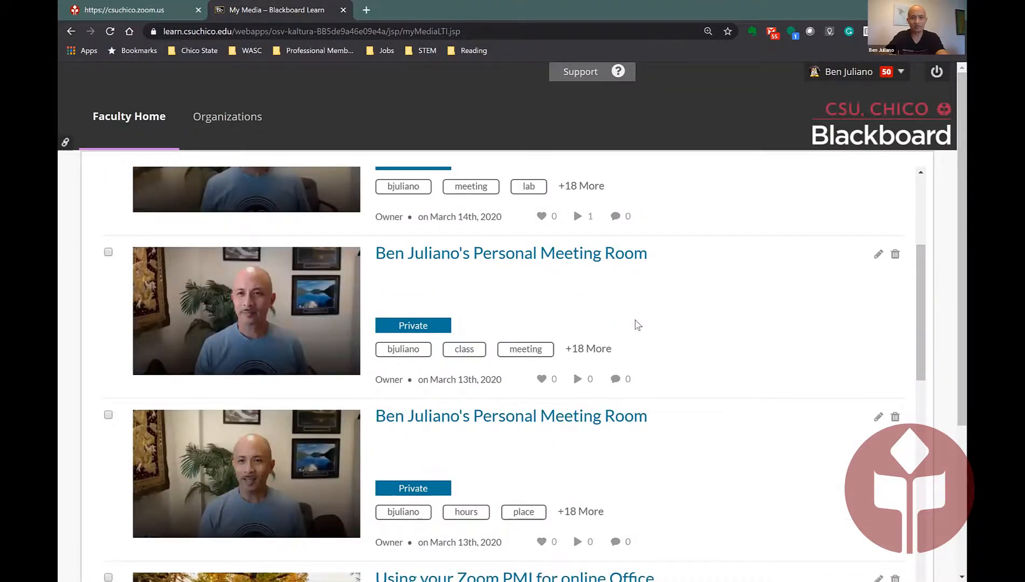
scroll(638, 324, "up", 3)
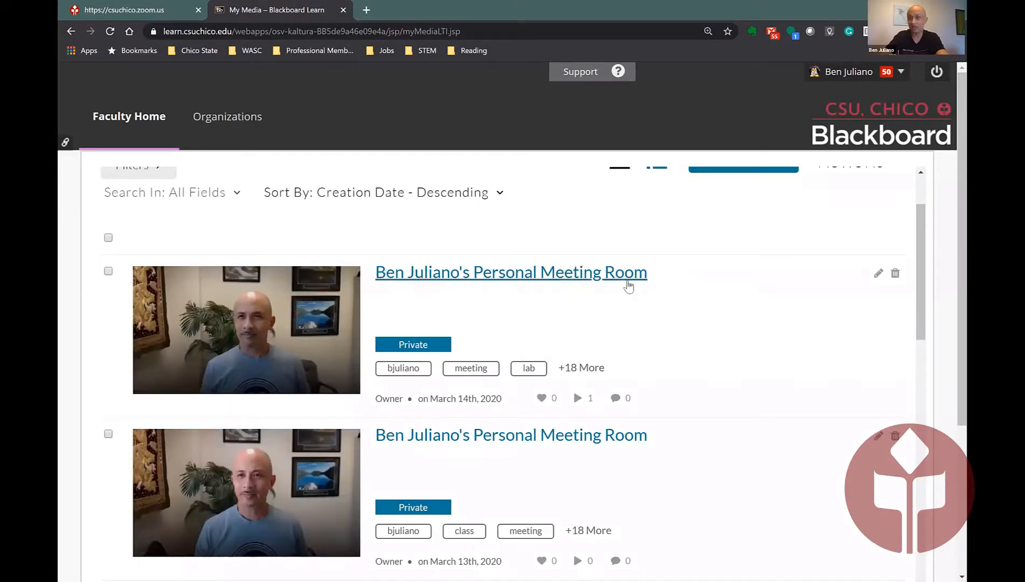
scroll(629, 288, "up", 1)
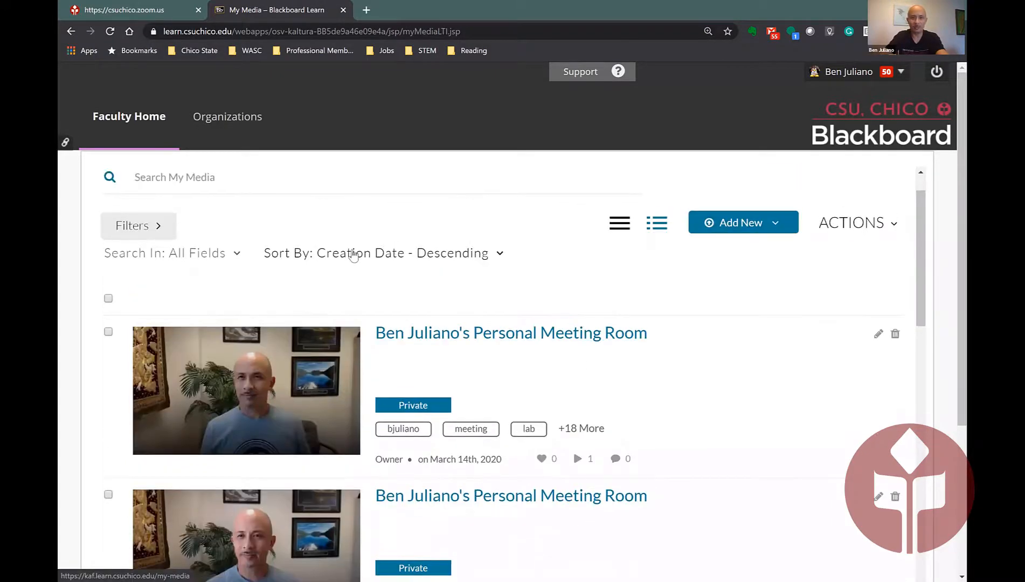
scroll(639, 348, "down", 2)
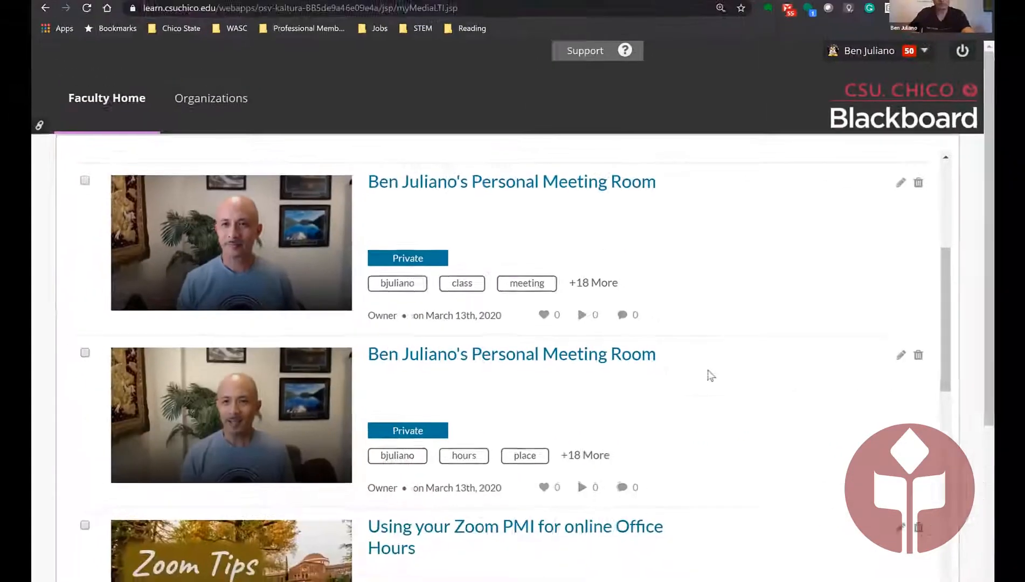
scroll(699, 378, "up", 4)
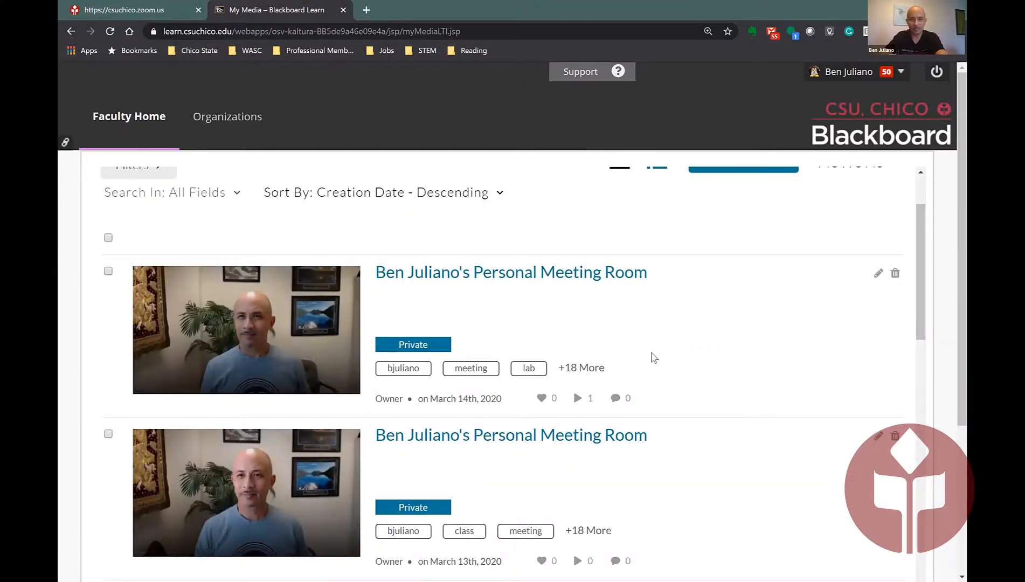
left_click(542, 278)
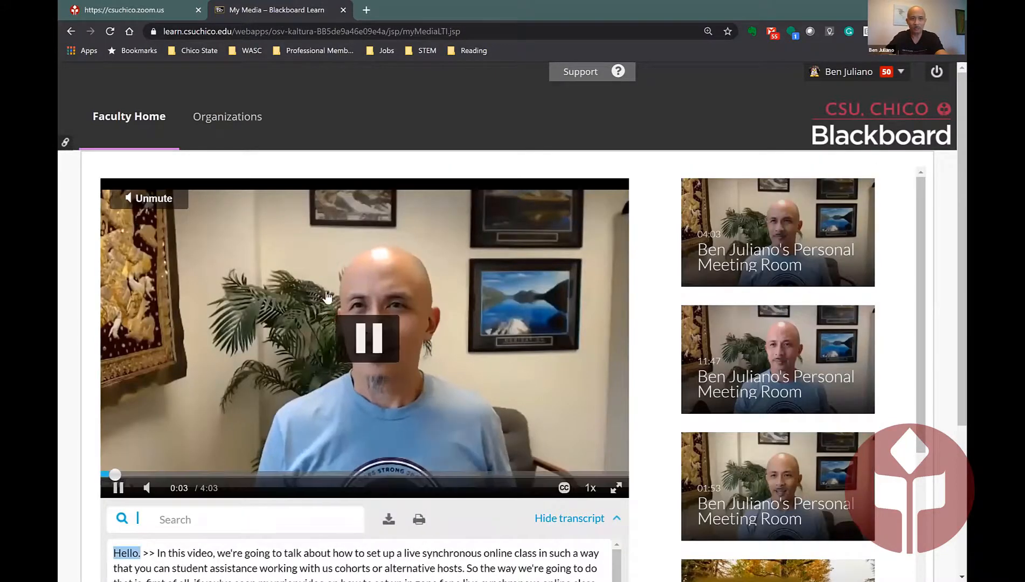
Step: Jump playback to the transcript passages about the synchronous online class, the Zoom profile and student assistance
scroll(531, 360, "down", 2)
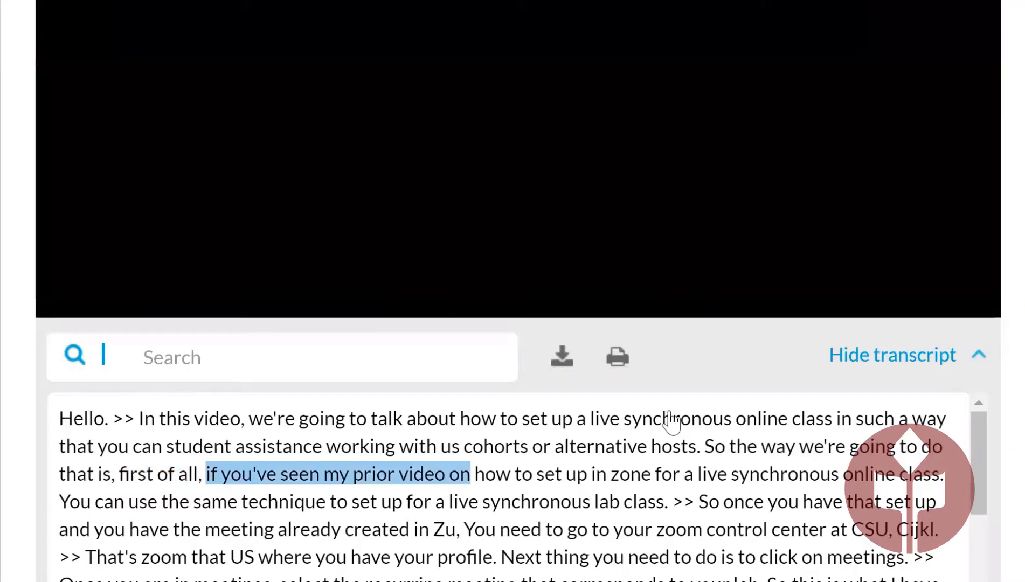
left_click(671, 421)
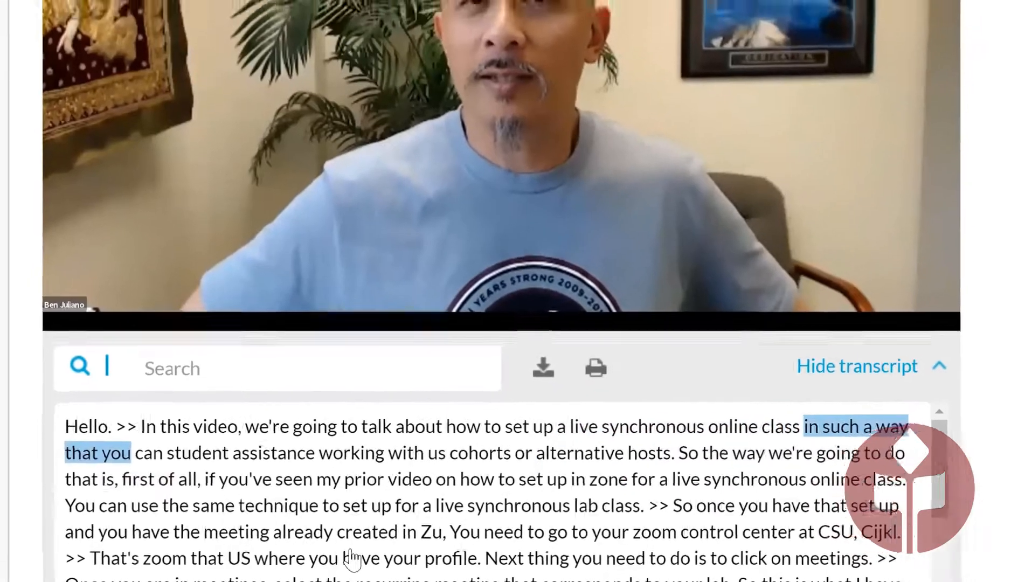
left_click(360, 558)
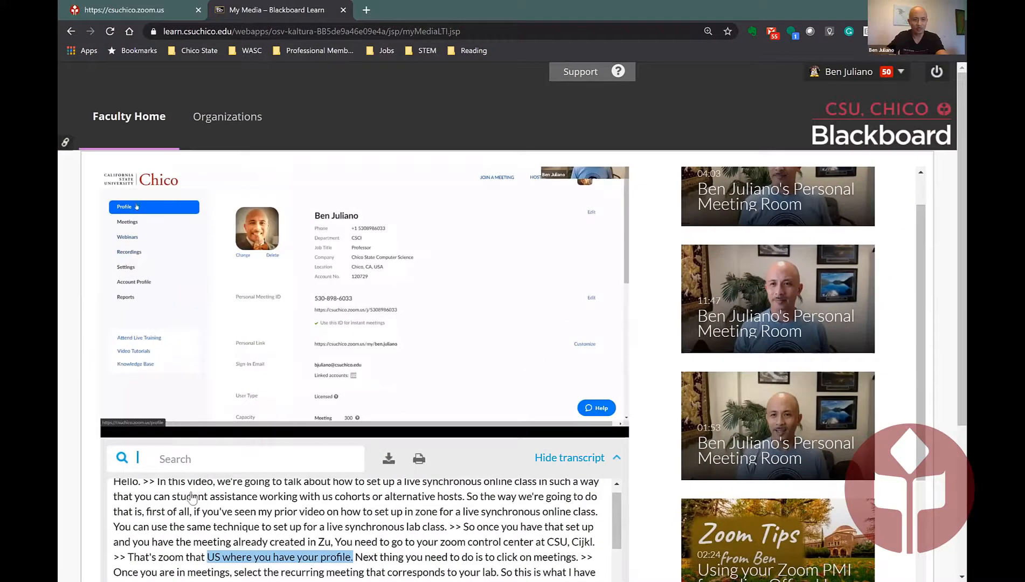
left_click(192, 497)
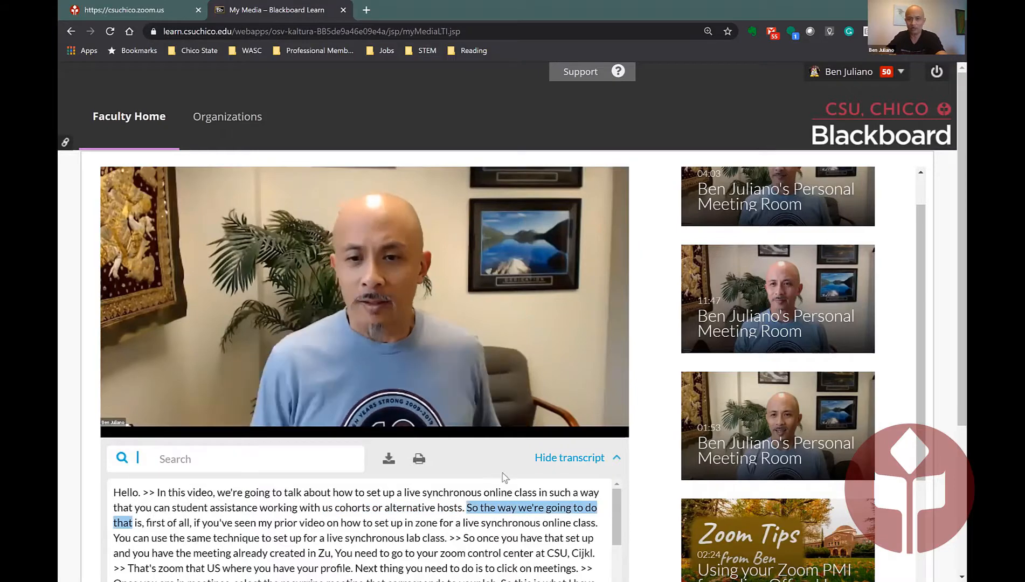
Step: Examine the recording's full transcript, its details, tags and comments area, and the list of related videos
scroll(477, 474, "down", 1)
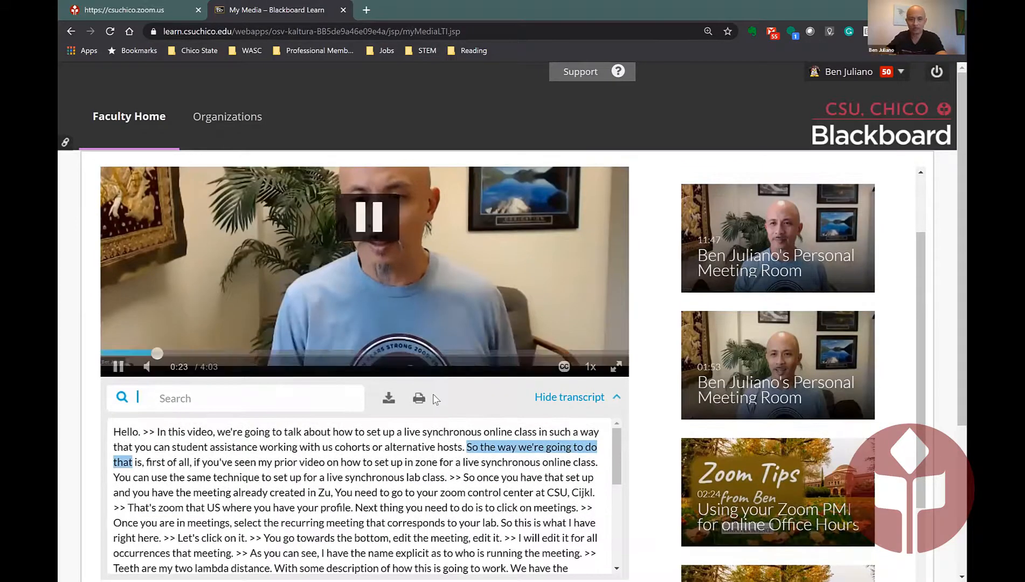
scroll(431, 402, "up", 1)
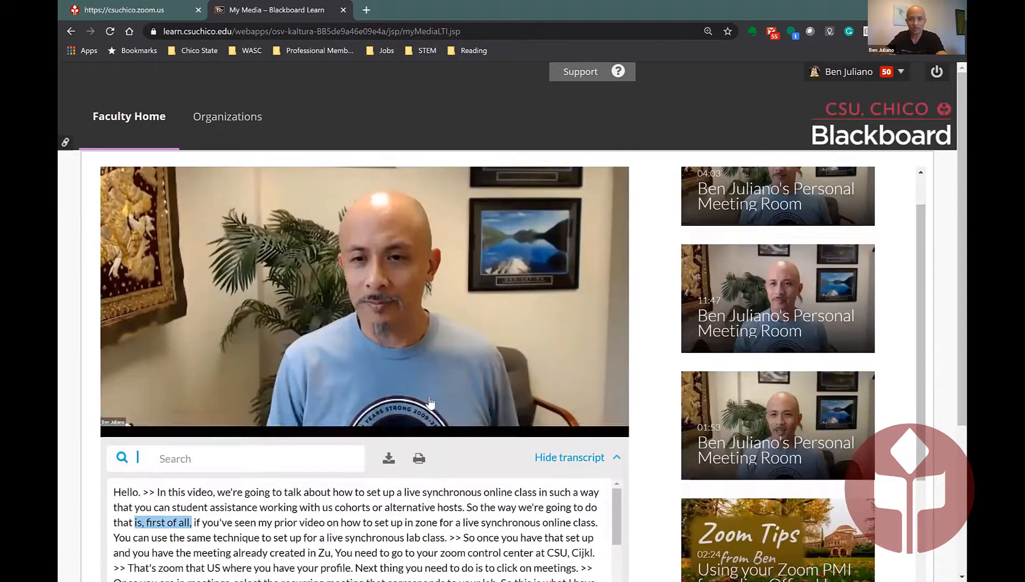
scroll(430, 402, "down", 2)
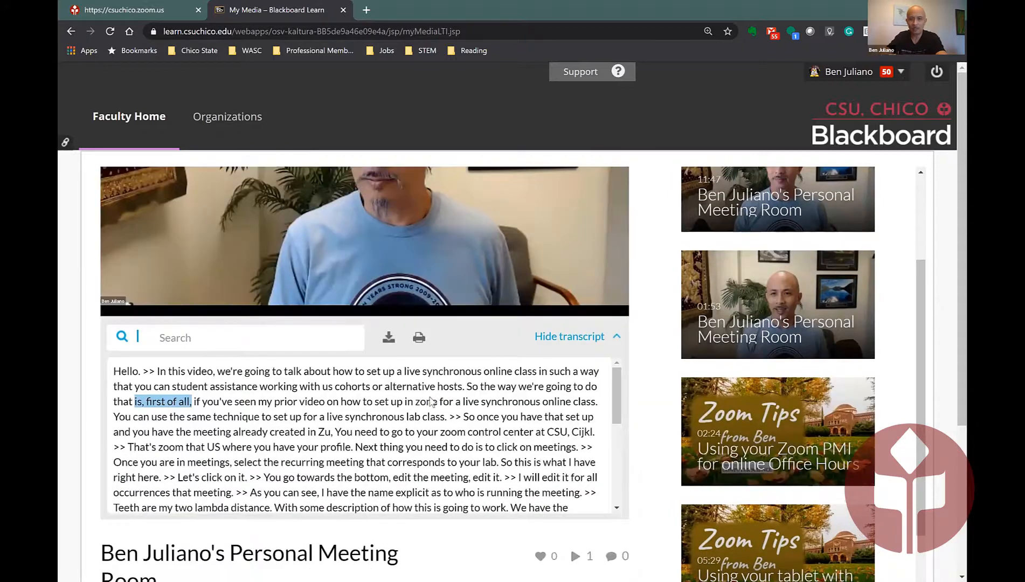
scroll(431, 401, "down", 3)
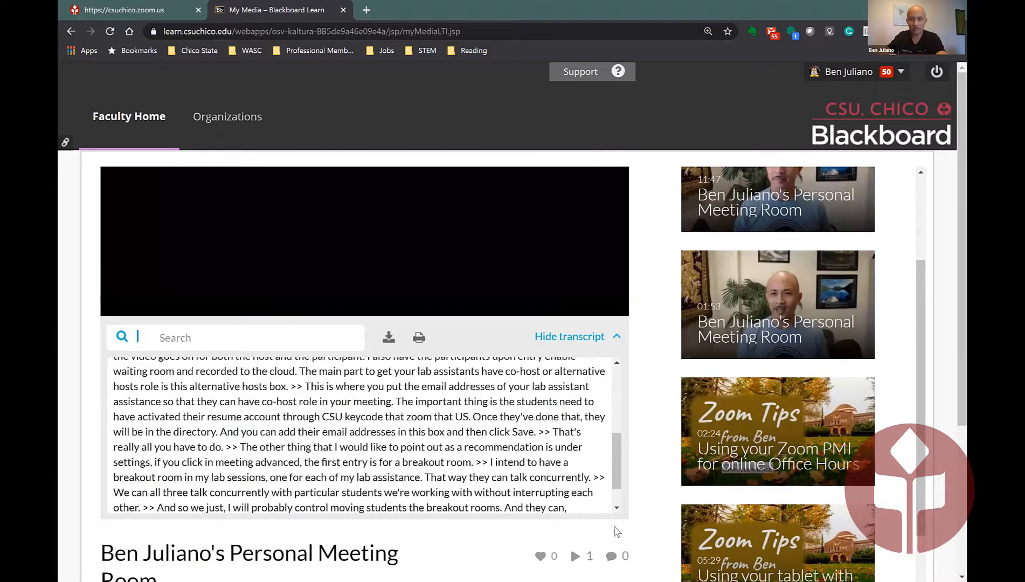
scroll(618, 532, "down", 4)
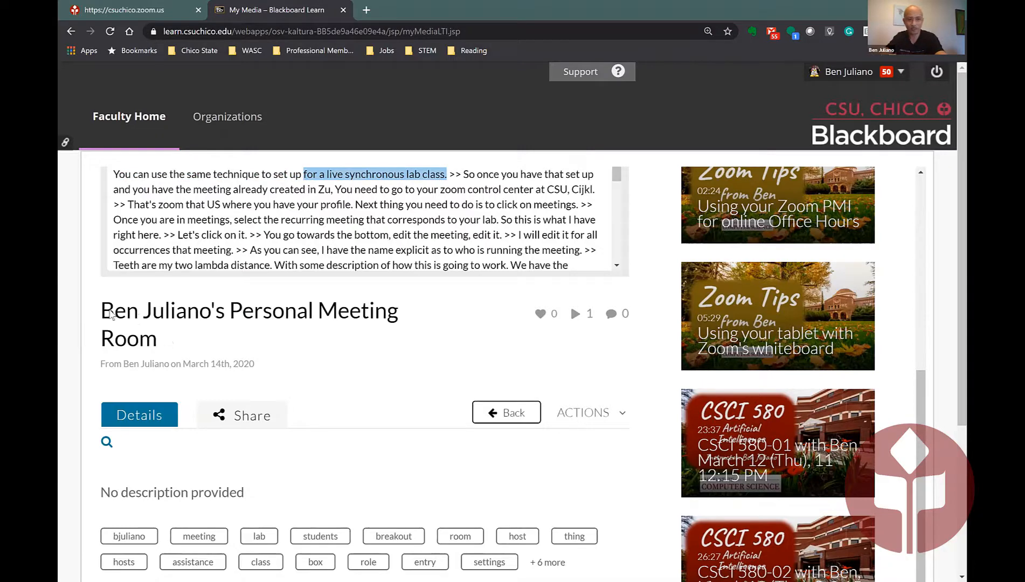
scroll(172, 323, "down", 1)
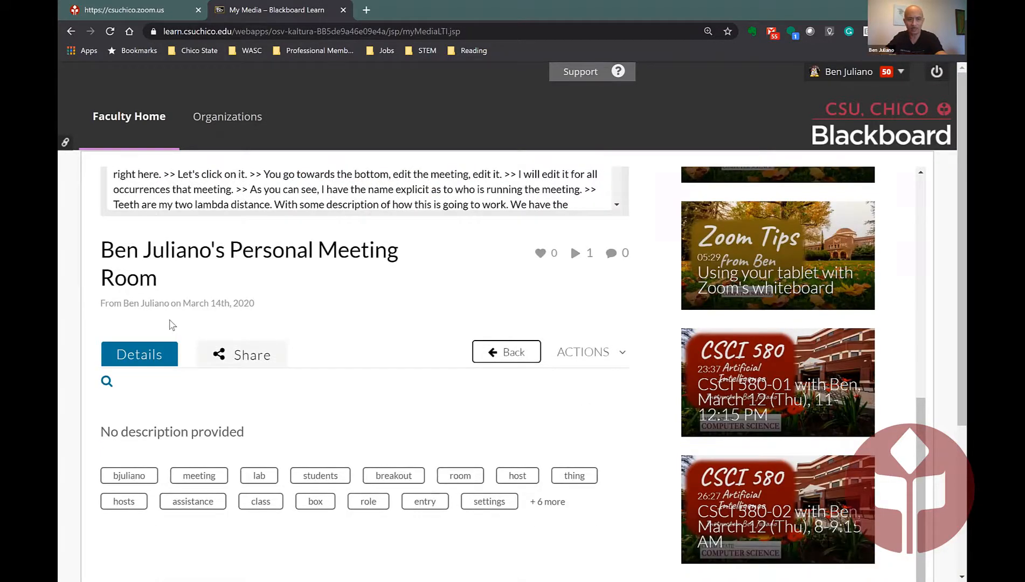
scroll(172, 324, "down", 4)
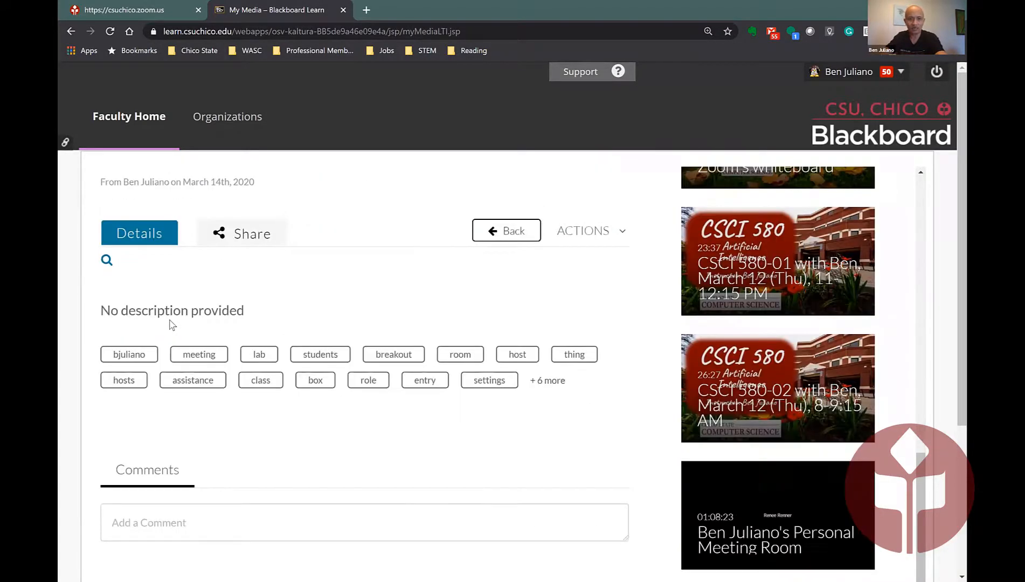
scroll(171, 323, "up", 1)
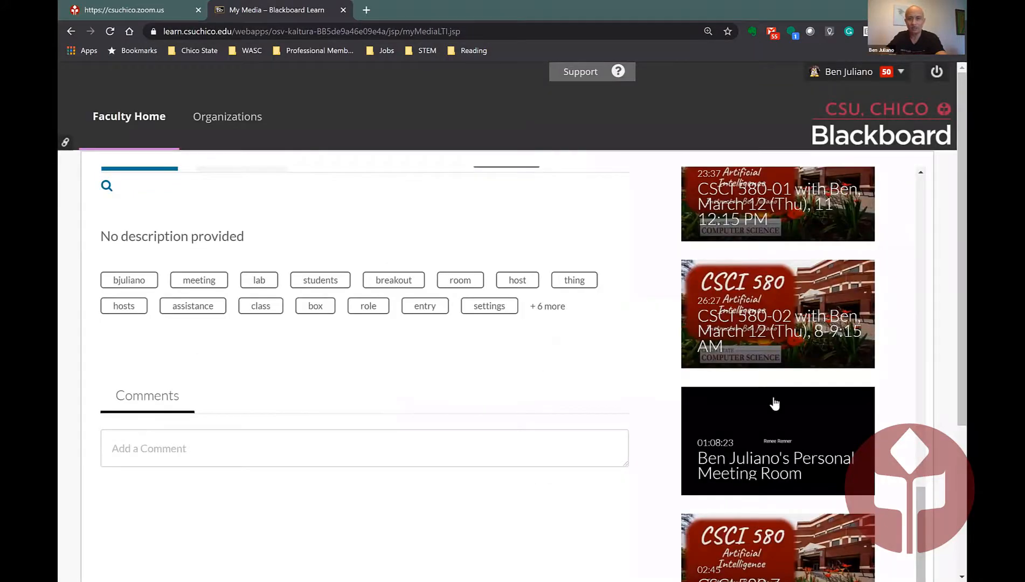
scroll(800, 373, "up", 6)
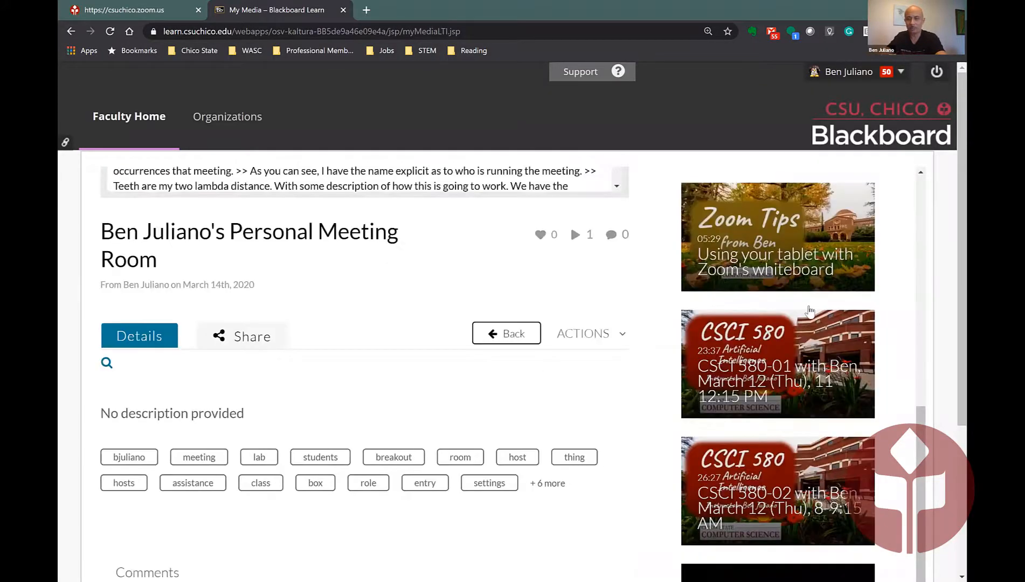
scroll(773, 344, "up", 3)
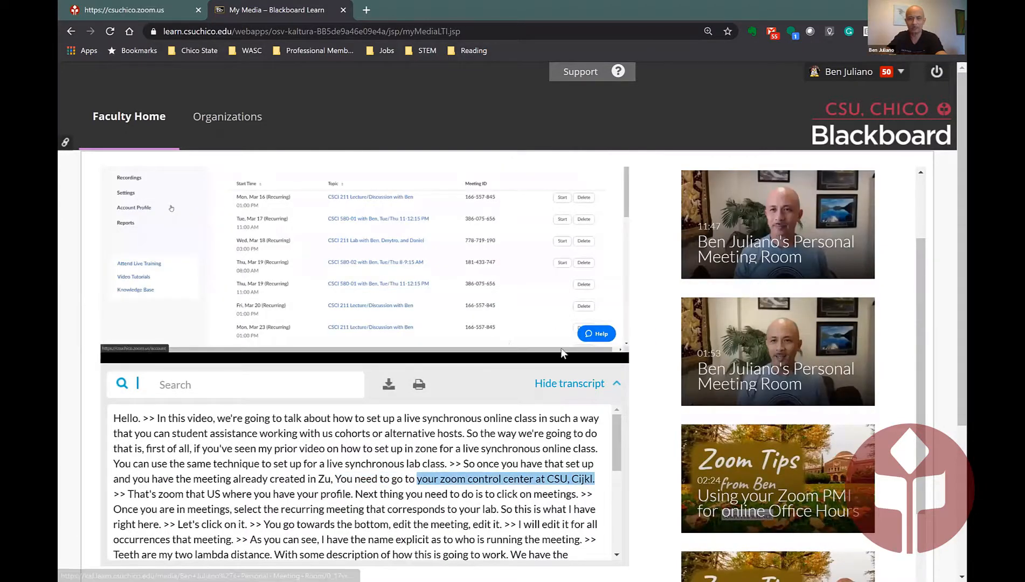
scroll(563, 353, "down", 2)
scroll(562, 353, "down", 5)
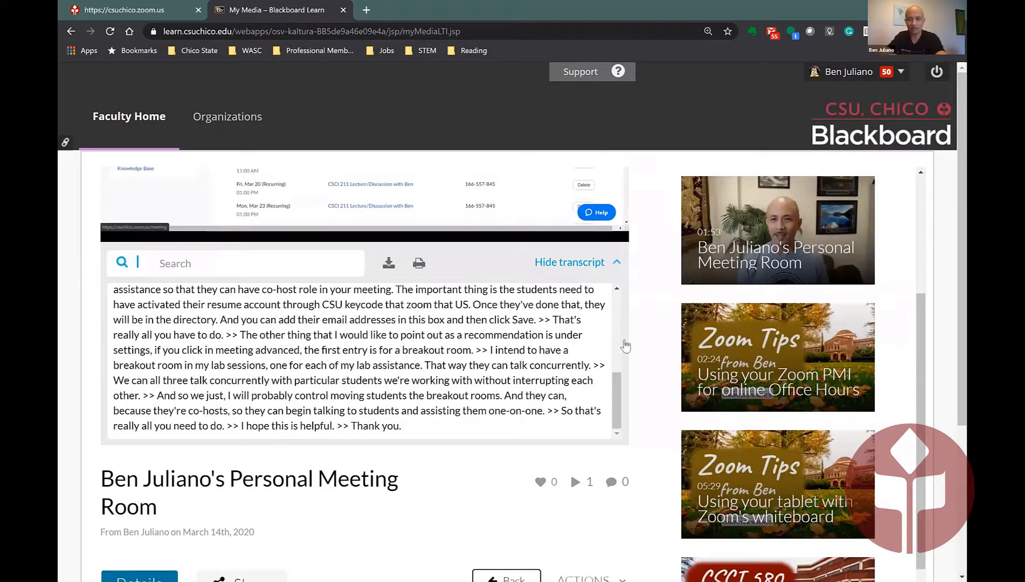
Step: Review the actions available for the March 14th, 2020 recording and open the recording for editing
scroll(626, 346, "down", 4)
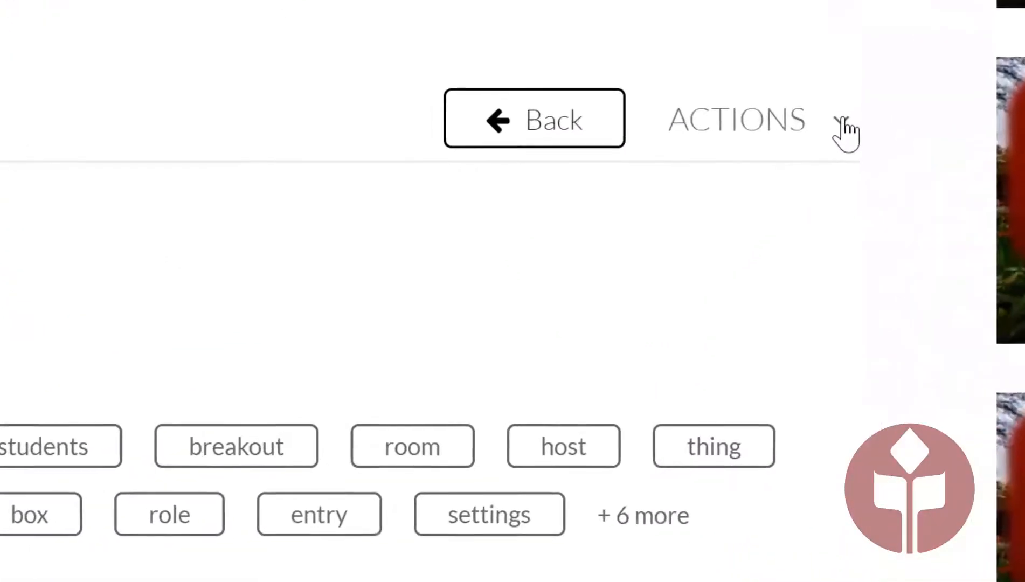
left_click(845, 126)
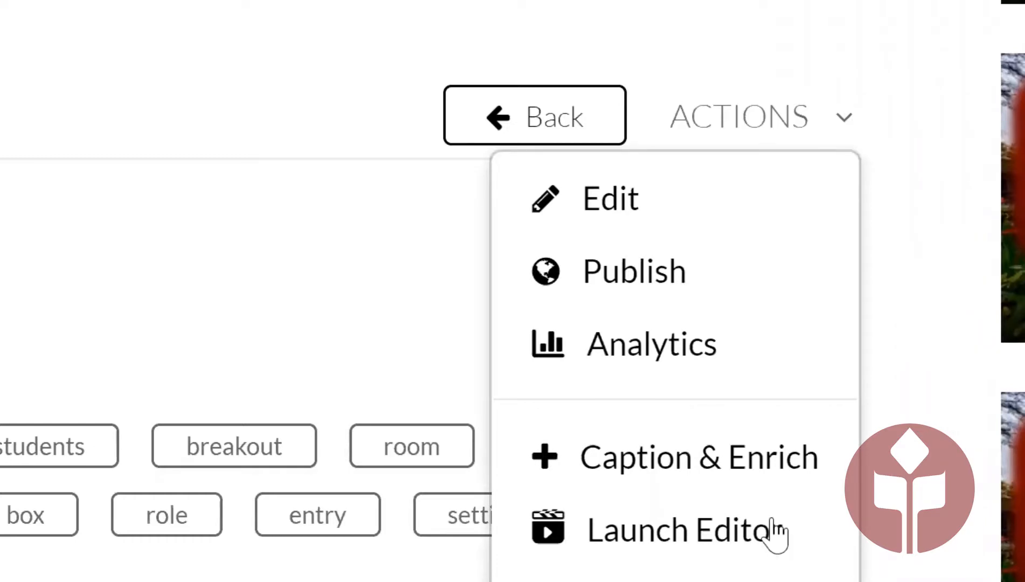
scroll(778, 531, "down", 1)
scroll(679, 429, "down", 1)
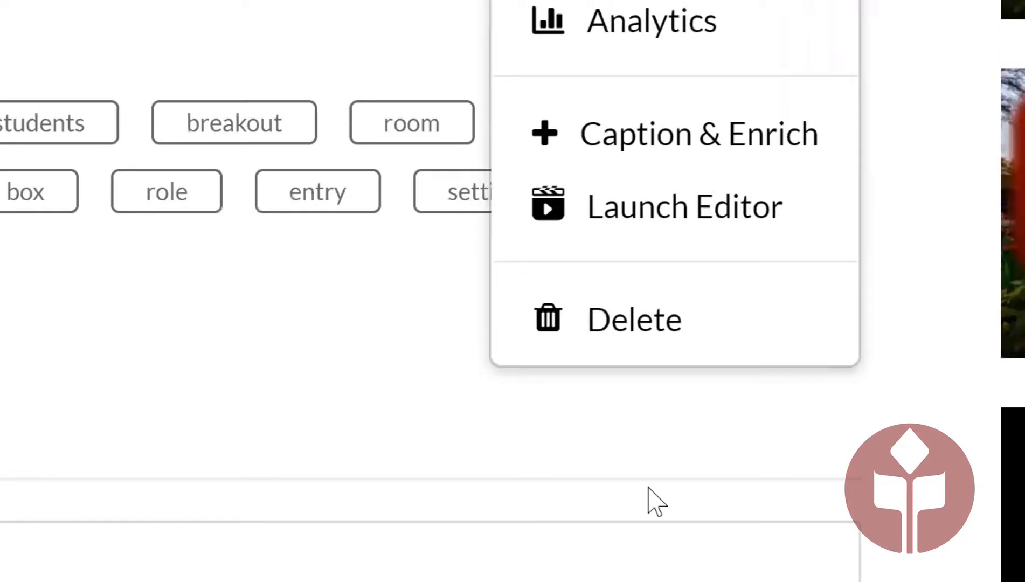
scroll(81, 392, "up", 1)
scroll(543, 429, "up", 4)
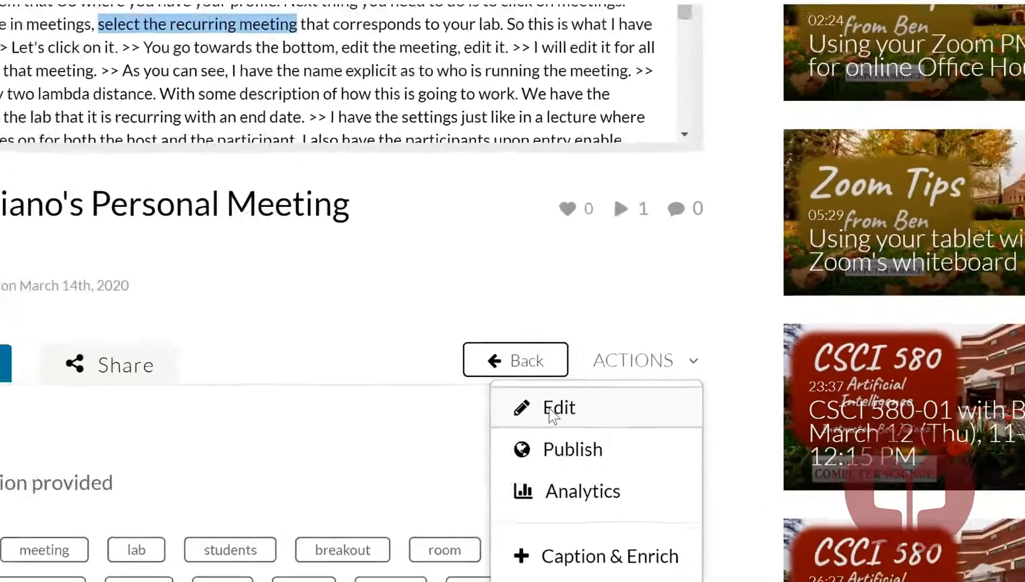
left_click(593, 372)
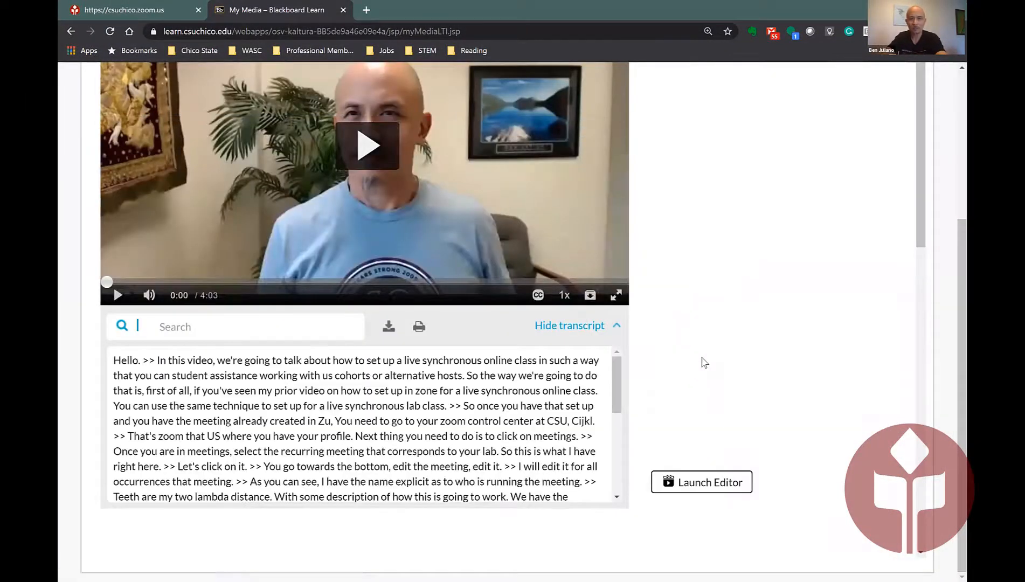
Step: Examine the recording's edit page, including the video preview, the transcript and the name and description fields
scroll(719, 381, "up", 5)
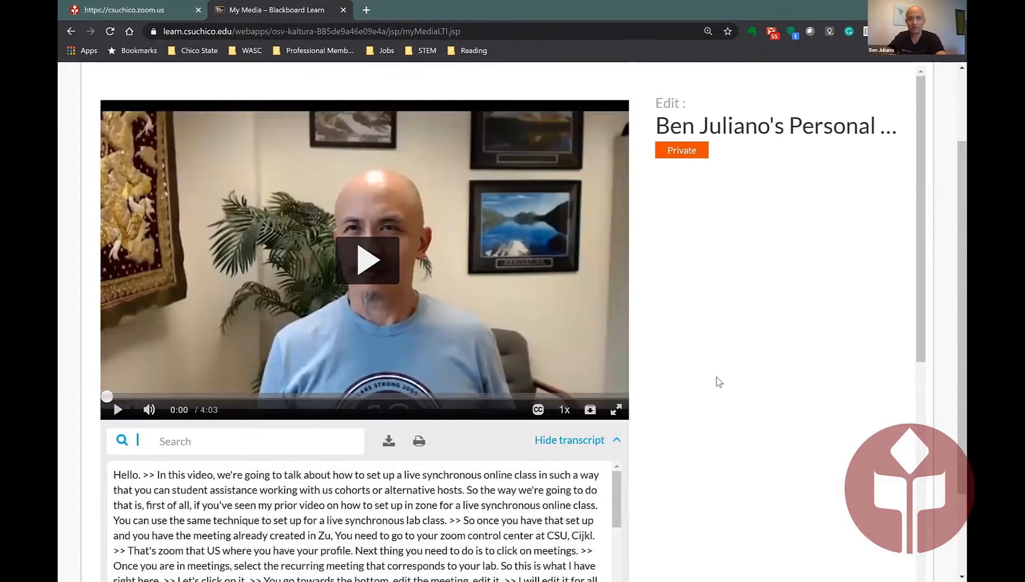
scroll(720, 382, "down", 8)
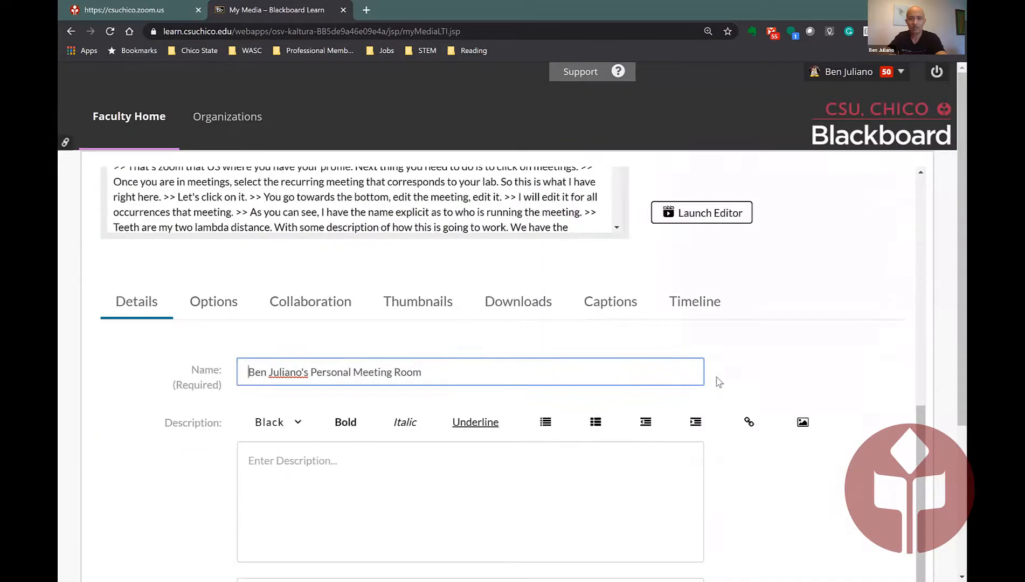
scroll(719, 382, "up", 7)
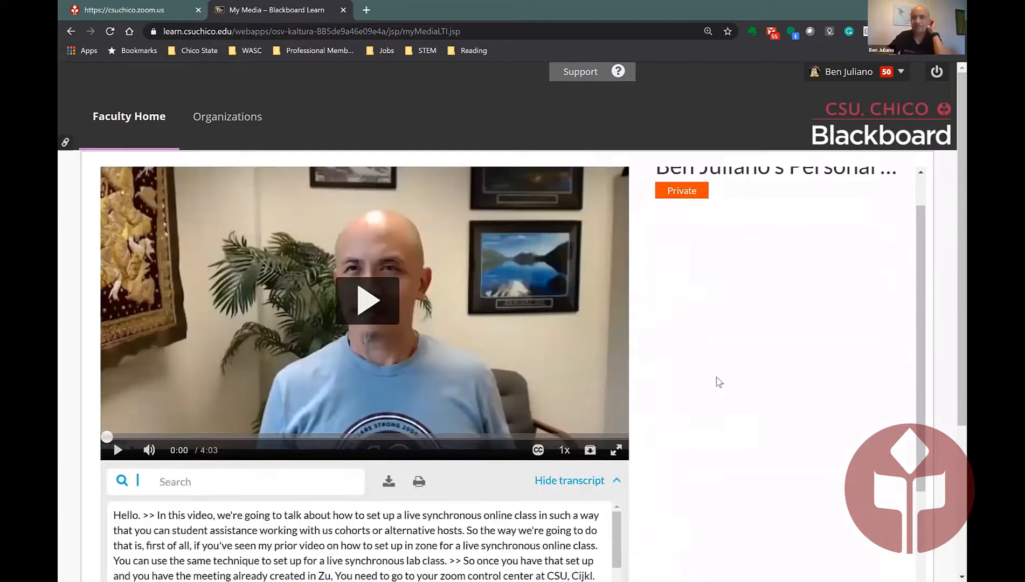
scroll(719, 384, "up", 1)
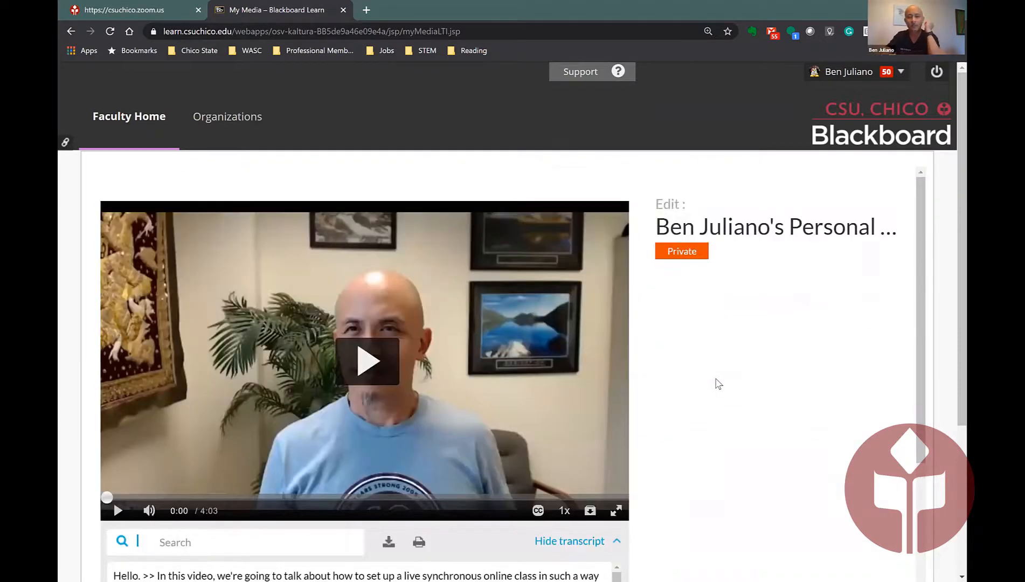
scroll(720, 383, "down", 7)
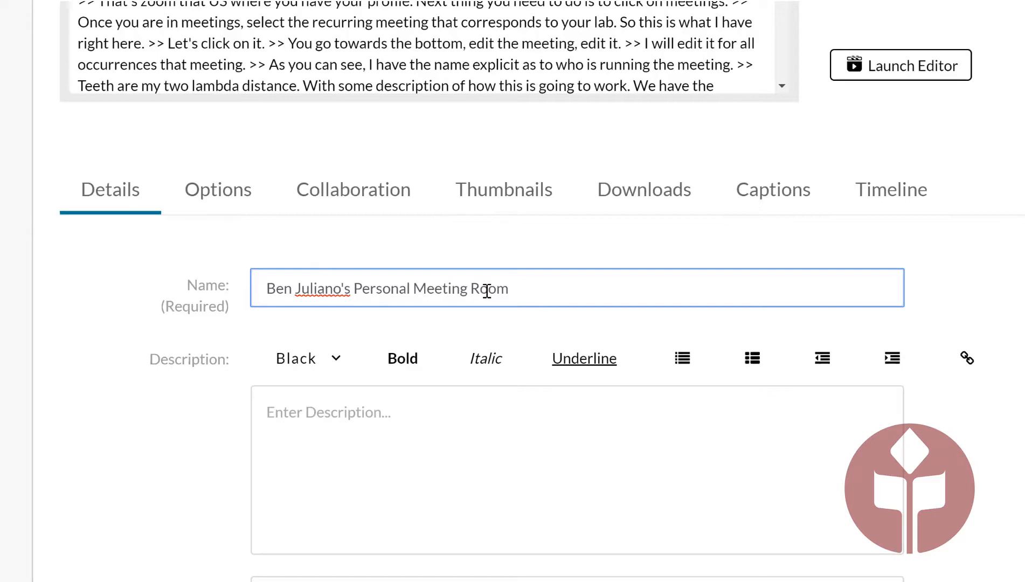
scroll(487, 291, "up", 1)
scroll(487, 291, "up", 4)
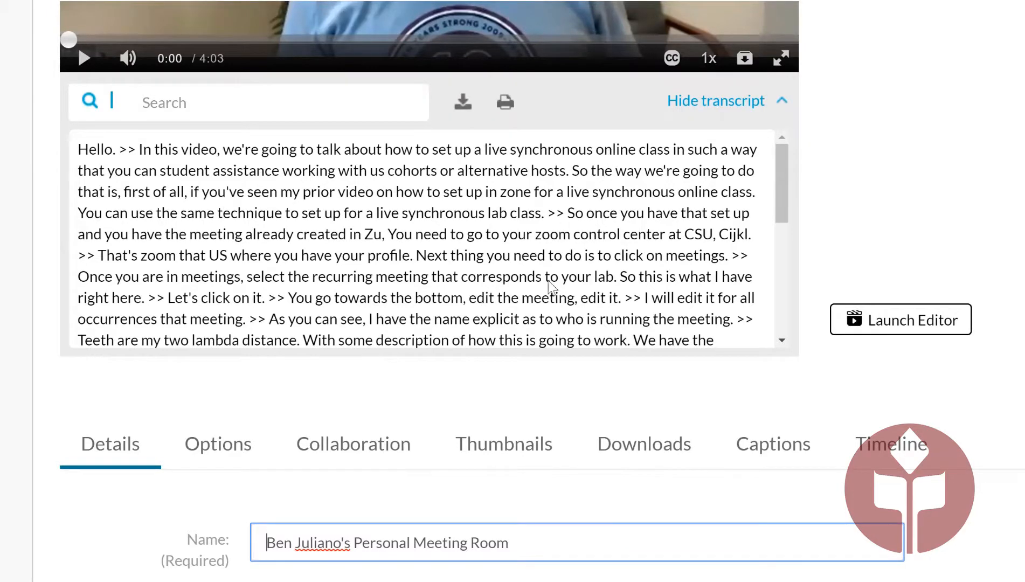
Step: Rename the recording as Zoom "live" synchronous class setup
scroll(582, 318, "down", 3)
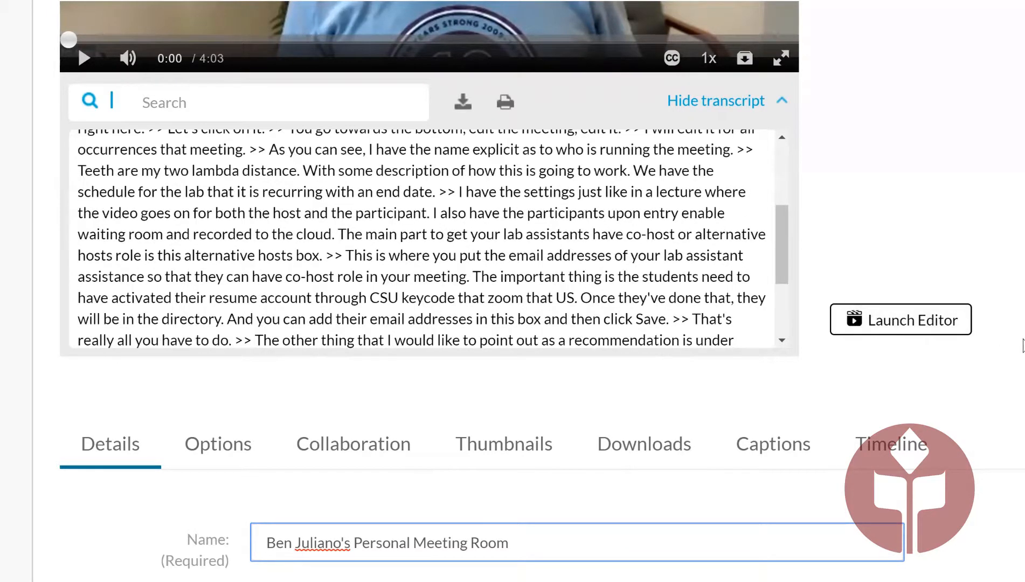
scroll(560, 367, "down", 3)
triple_click(472, 360)
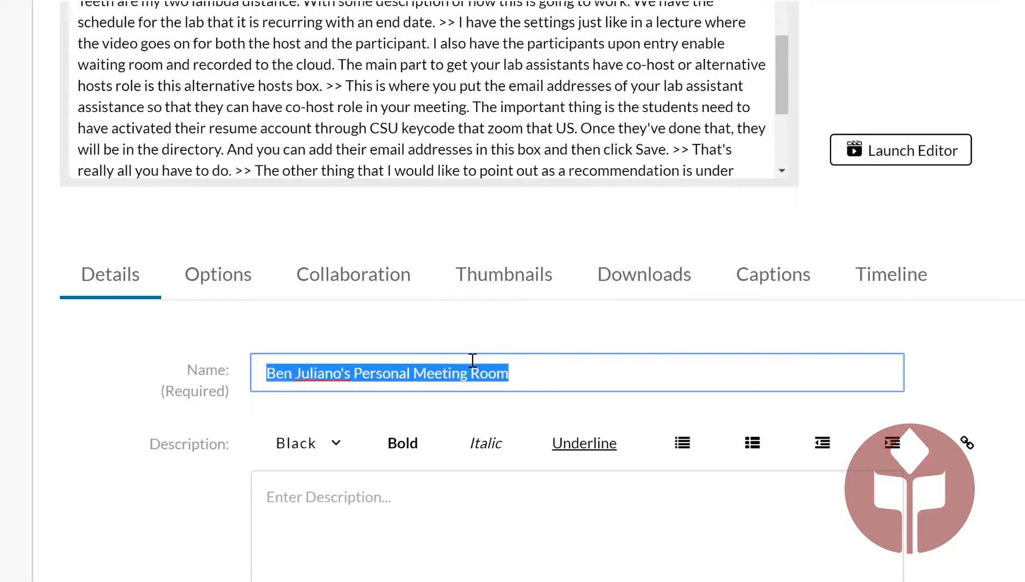
type("Z")
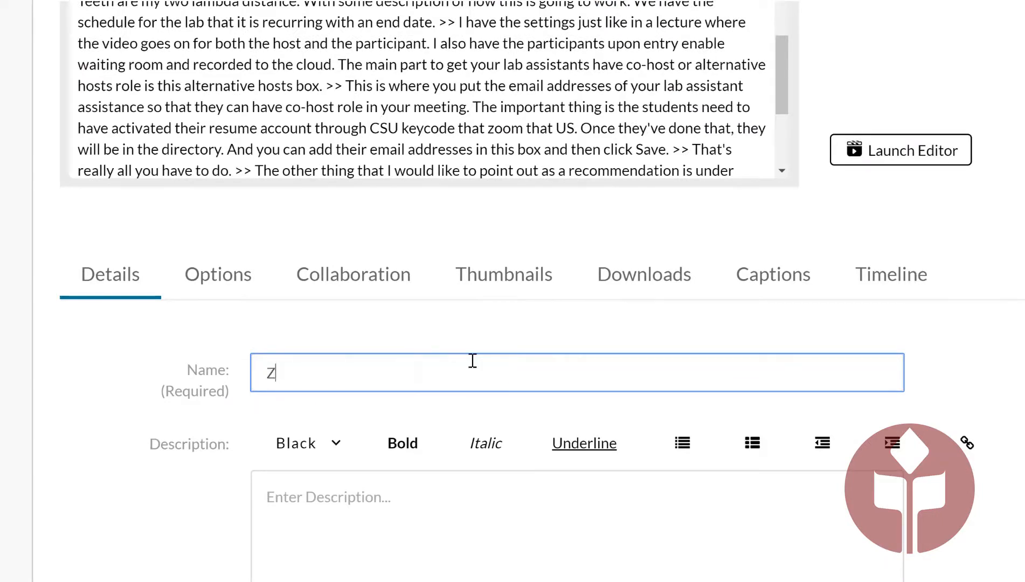
type("oom \"live\" synchrou")
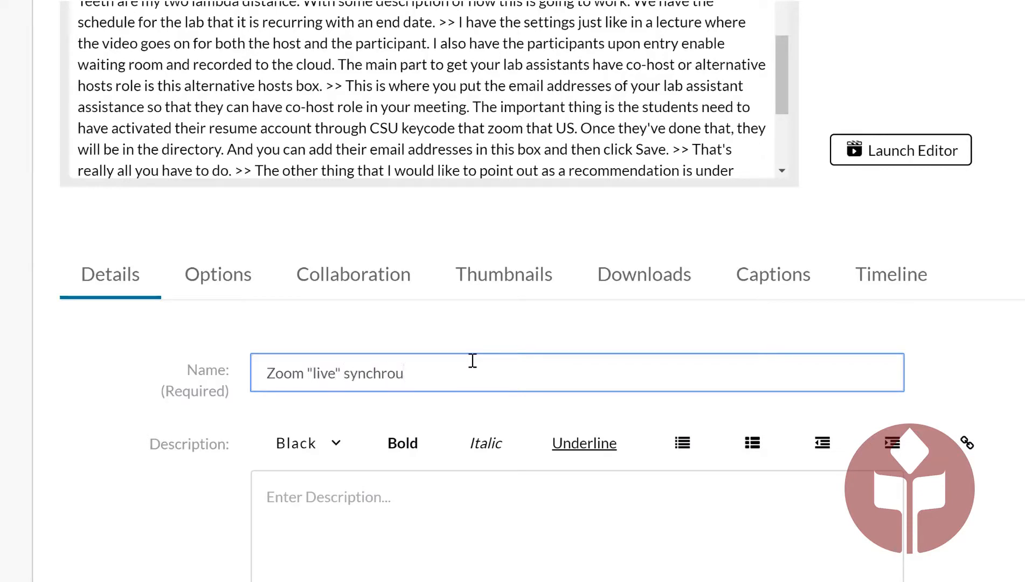
key("BackSpace")
type("nioy")
type("ou")
type("s class")
type(" setup")
Step: Examine the recording's description field, its tags and the metadata option for the shared repository
scroll(731, 355, "down", 5)
scroll(737, 319, "down", 1)
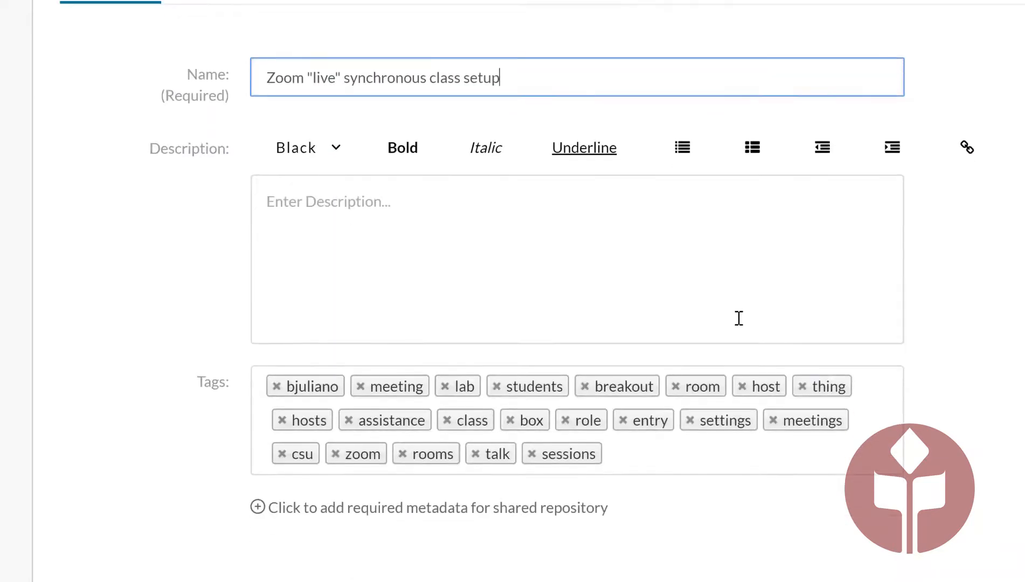
scroll(737, 319, "up", 5)
scroll(738, 317, "down", 5)
scroll(513, 291, "up", 5)
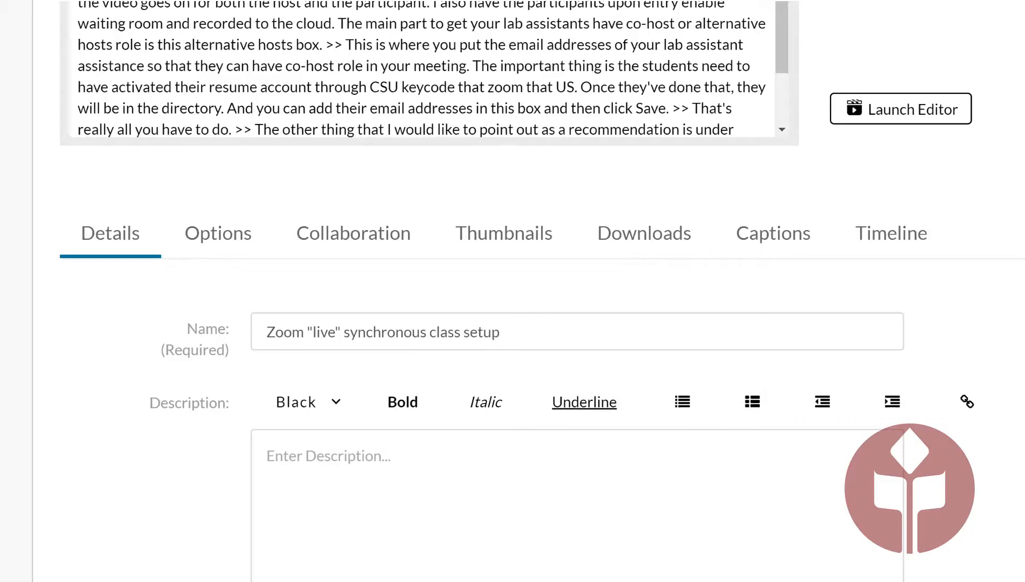
scroll(512, 292, "down", 5)
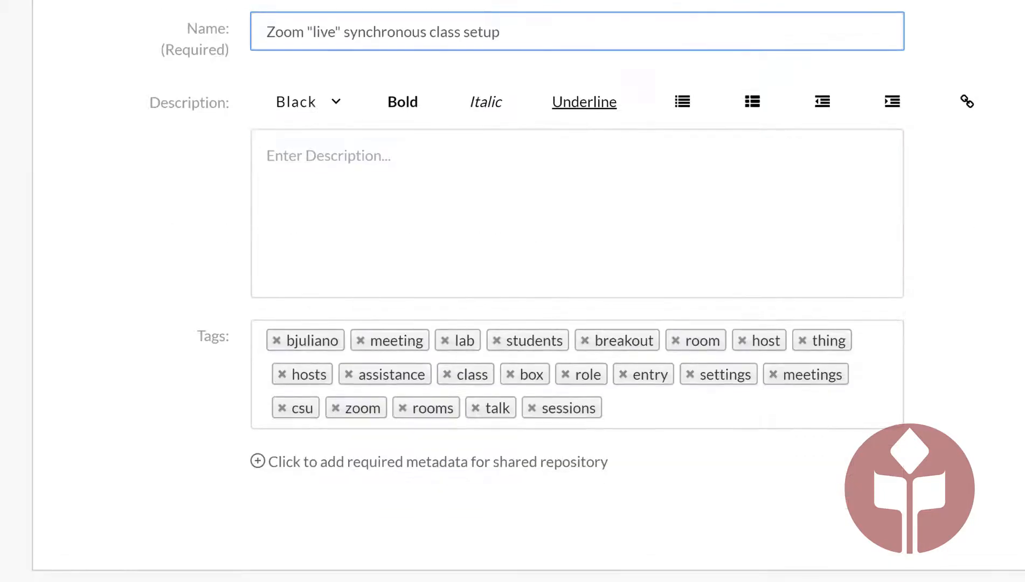
scroll(513, 291, "up", 4)
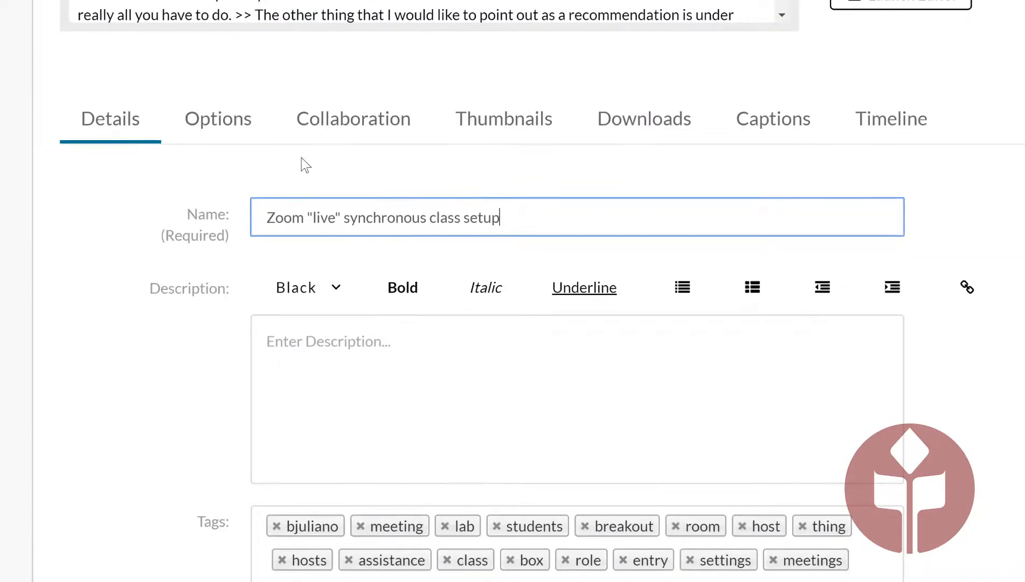
Step: Review the recording's comment and clipping options and its media owner and collaborator settings
left_click(229, 133)
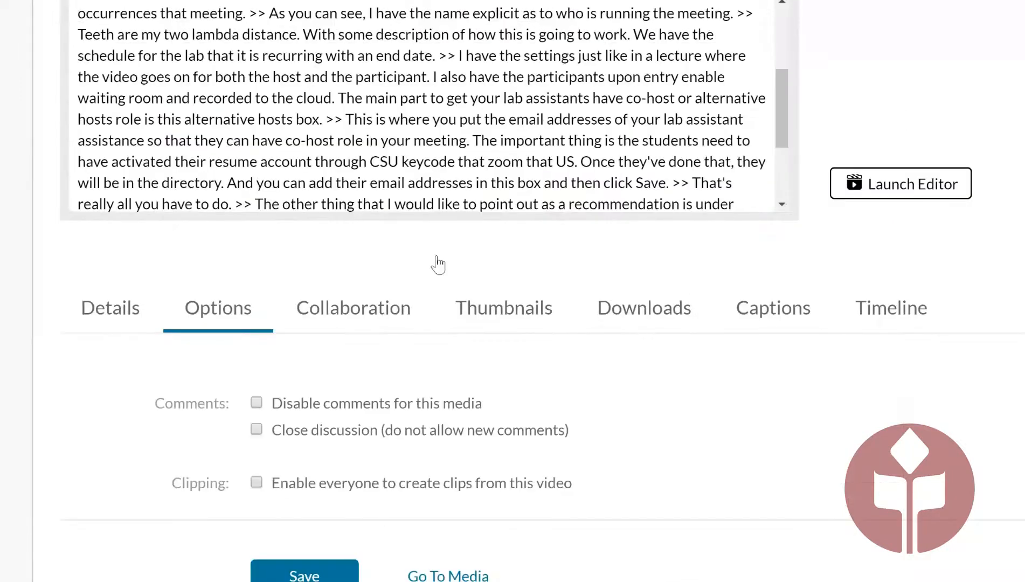
scroll(437, 263, "down", 3)
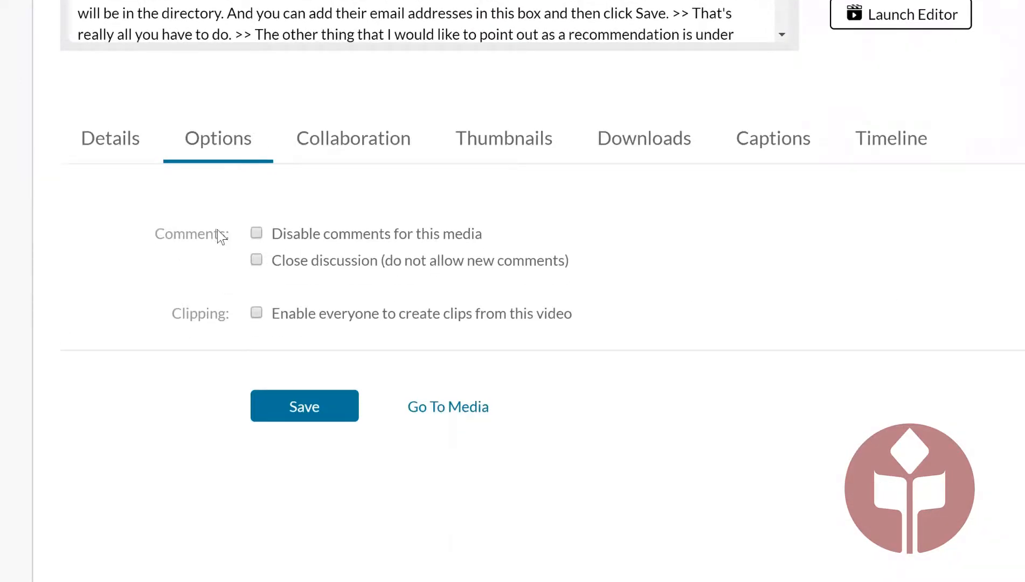
left_click(352, 147)
scroll(334, 192, "up", 3)
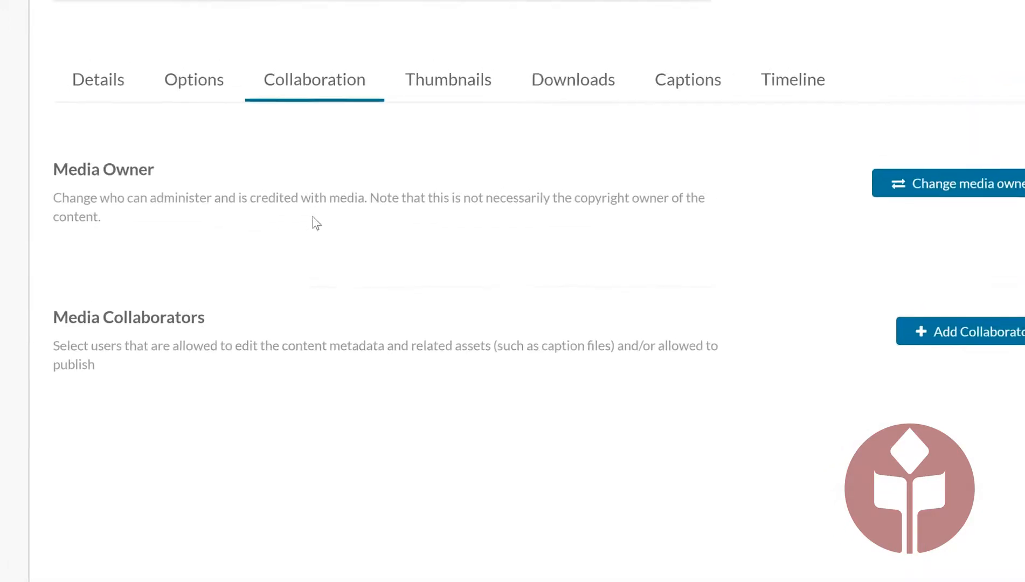
scroll(740, 272, "down", 1)
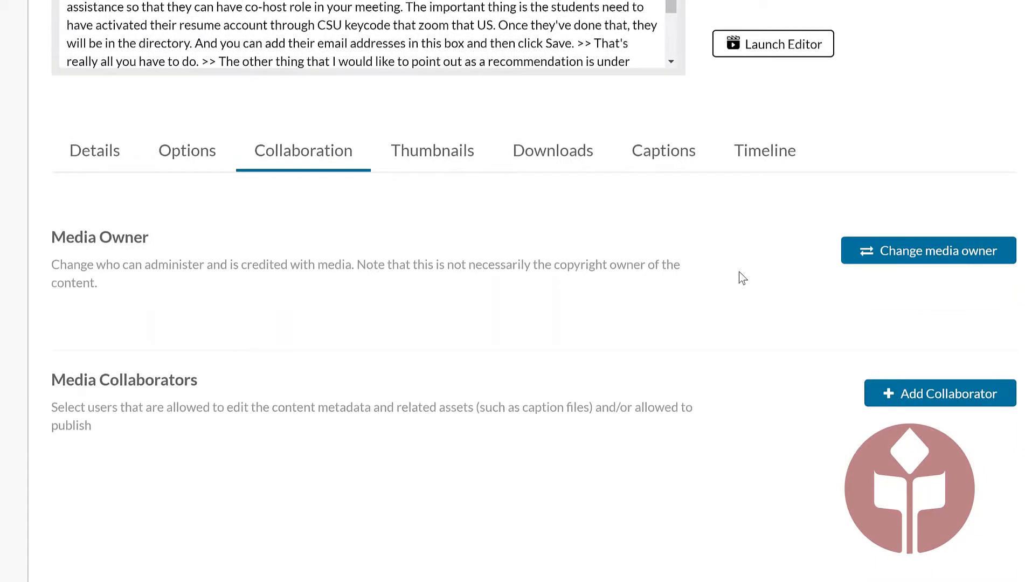
scroll(741, 274, "up", 1)
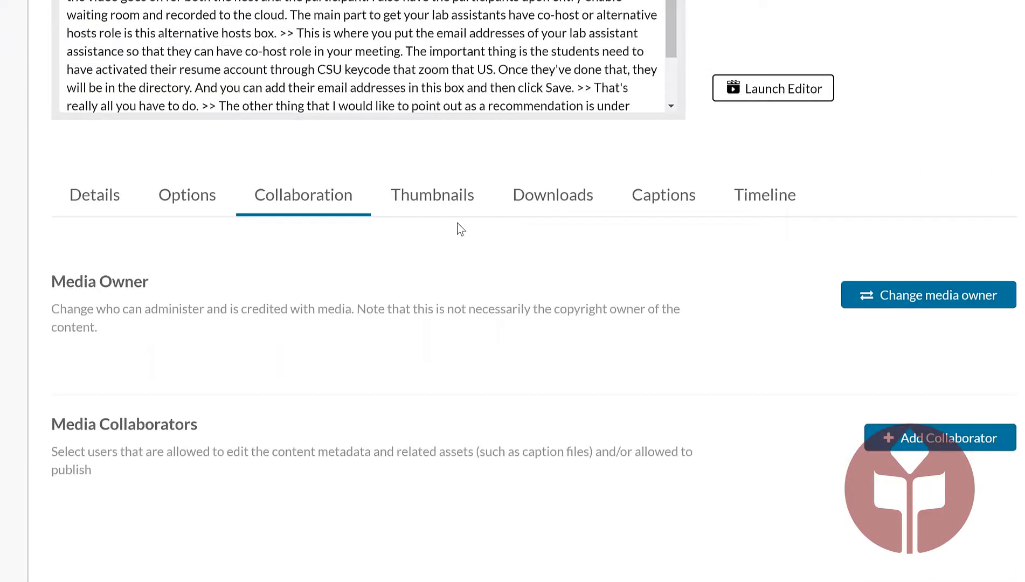
Step: Start uploading a custom thumbnail for the recording and show the OCNL+campus picture files in Details view
left_click(437, 209)
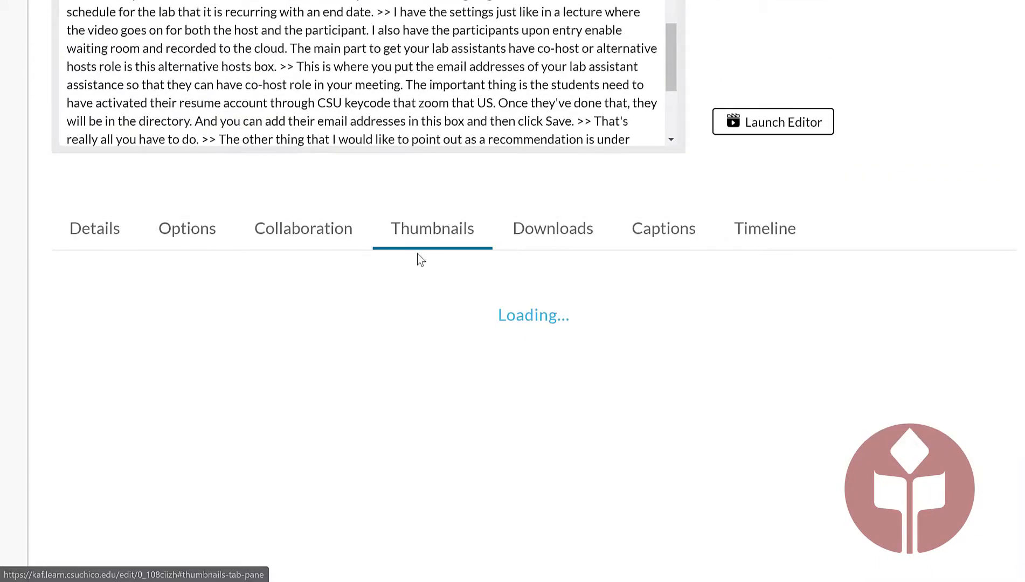
scroll(410, 283, "up", 2)
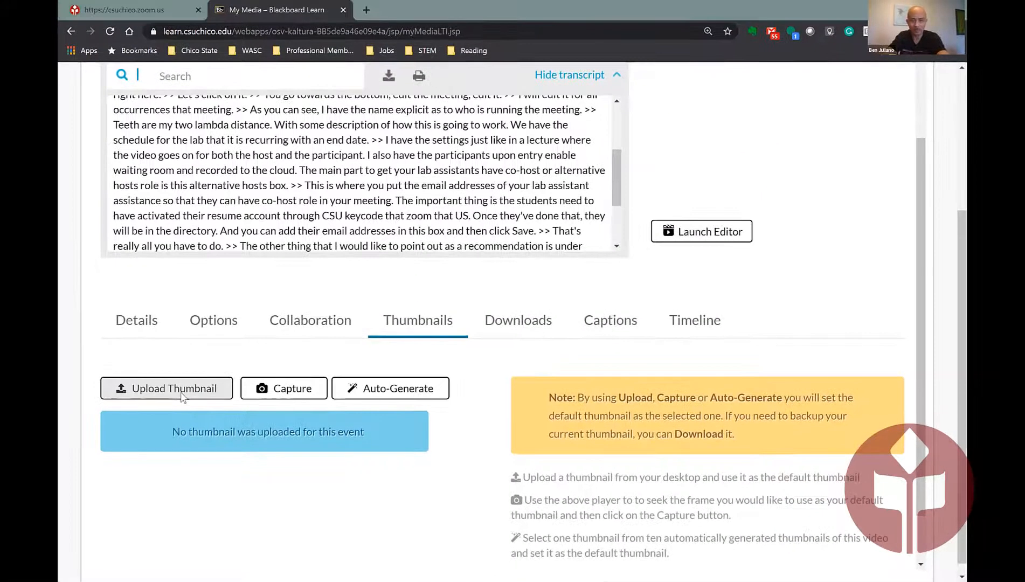
left_click(157, 367)
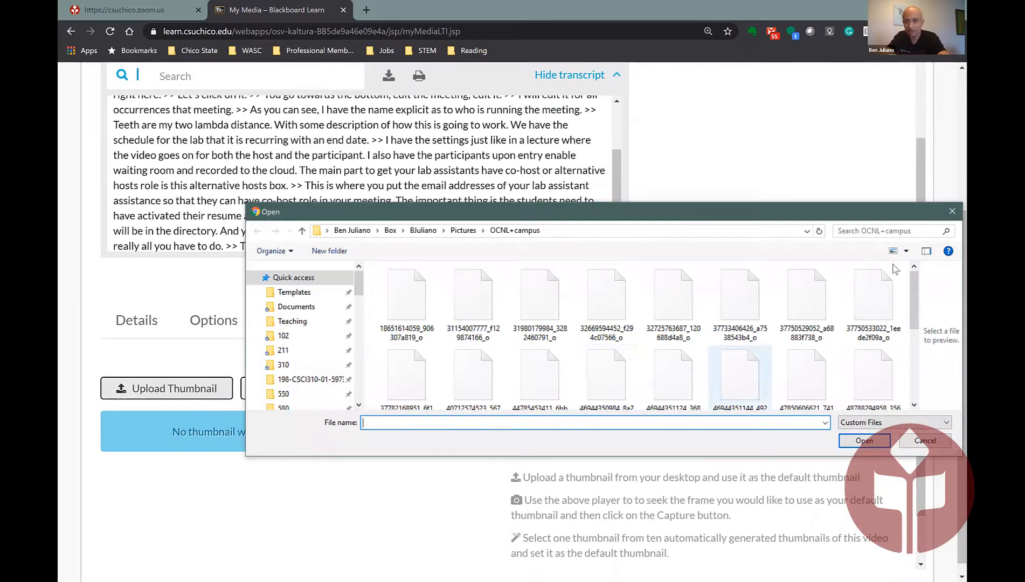
left_click(906, 251)
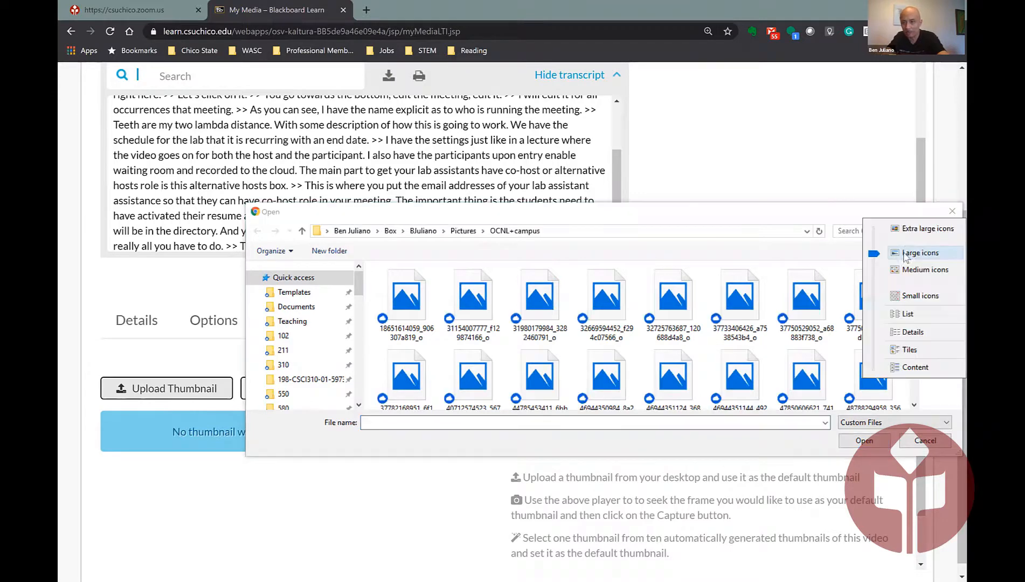
left_click(927, 333)
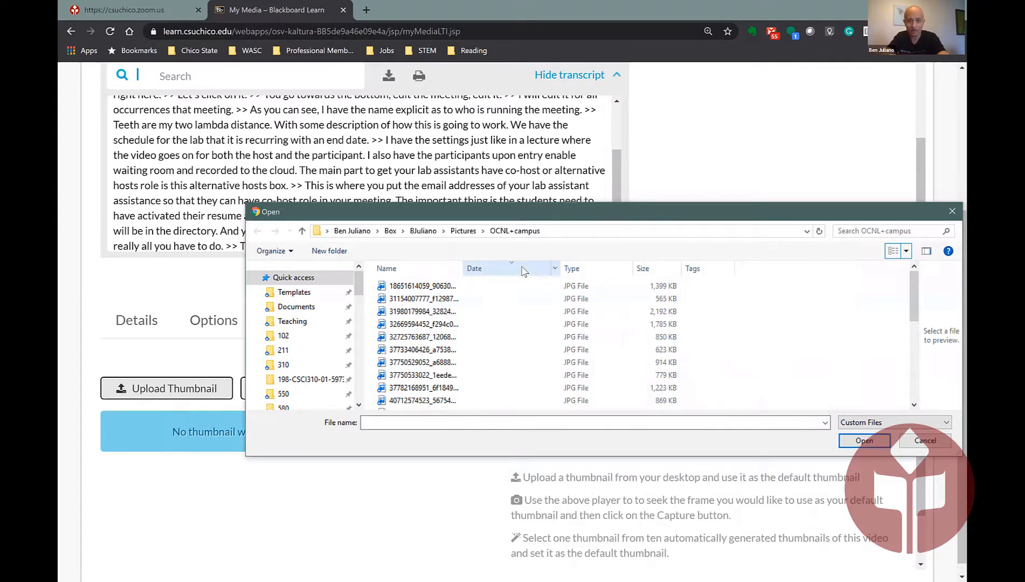
Step: Widen the file name column, upload "Video Thumbnail - Zoom Tips" as the recording's thumbnail and check the image
scroll(507, 301, "down", 3)
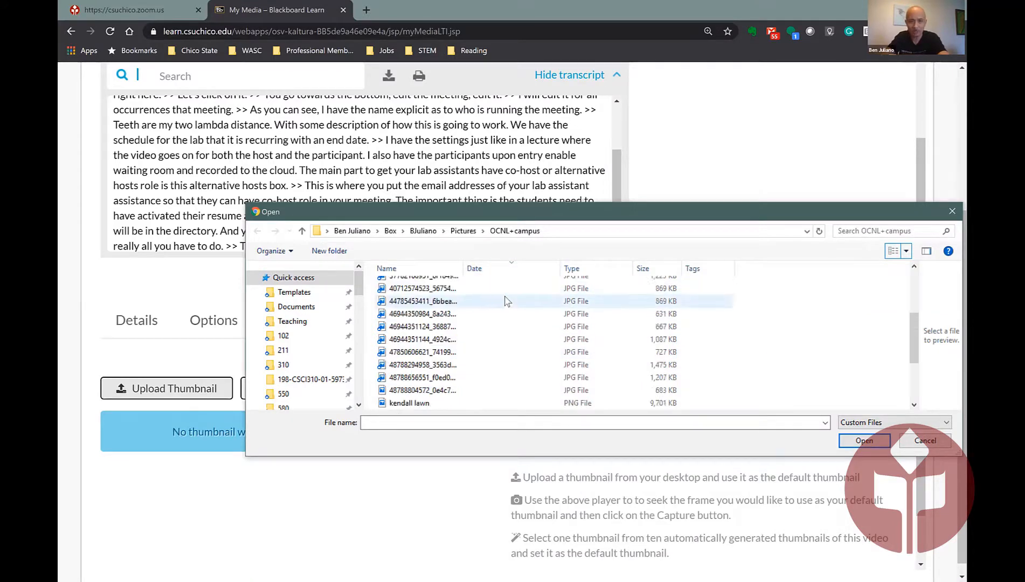
scroll(507, 301, "down", 2)
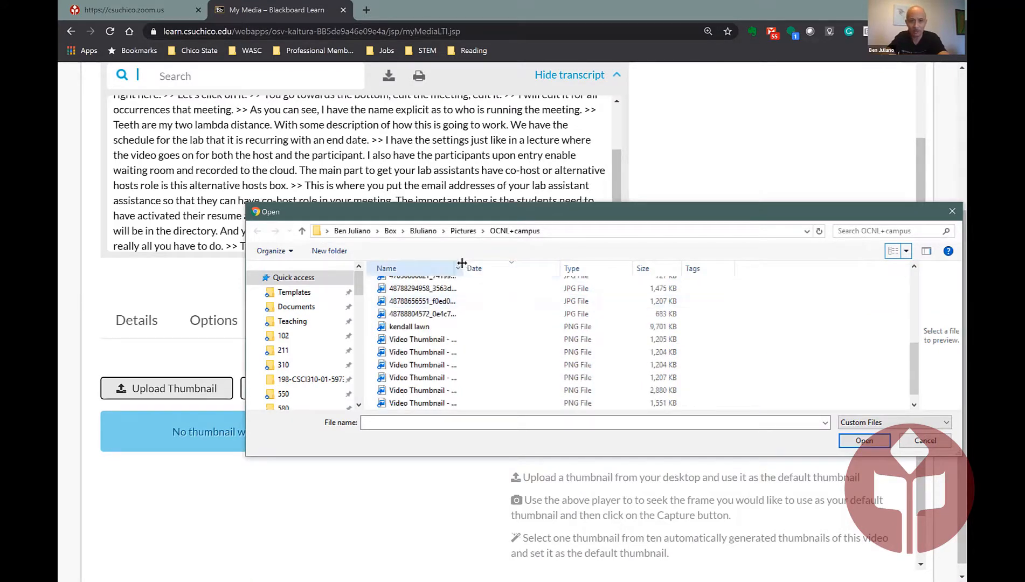
left_click_drag(463, 266, 558, 267)
scroll(539, 313, "down", 1)
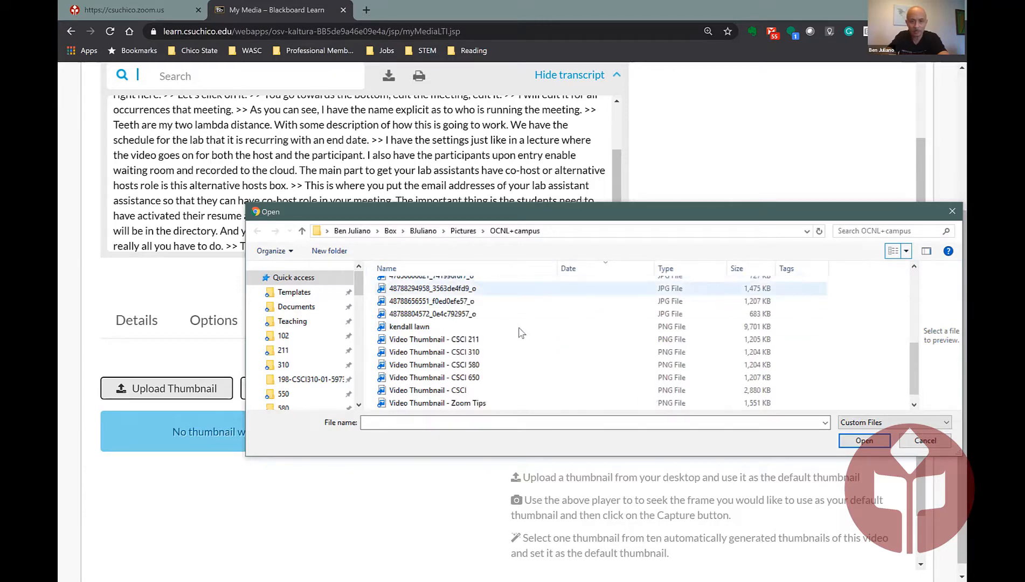
left_click(482, 390)
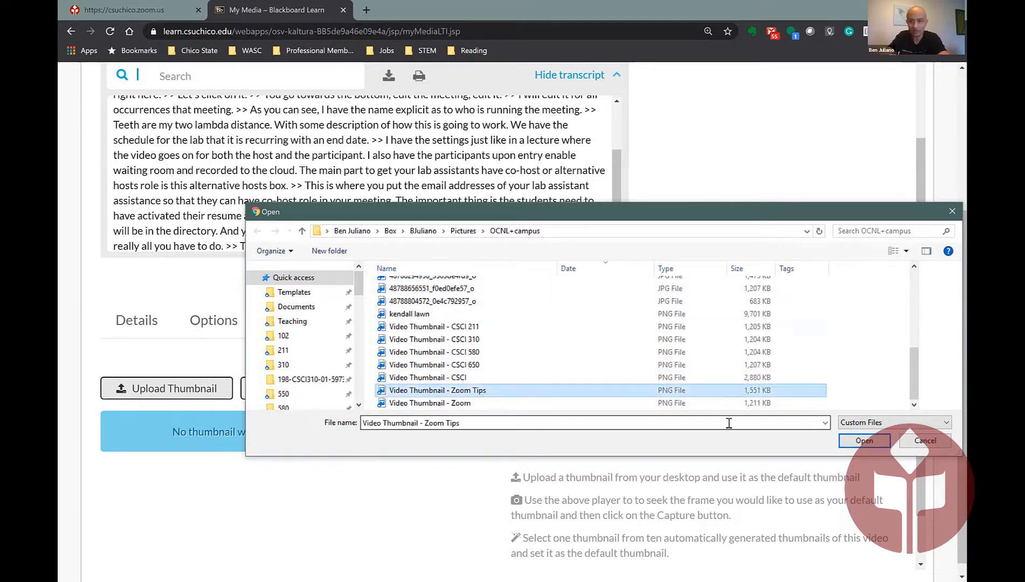
left_click(864, 442)
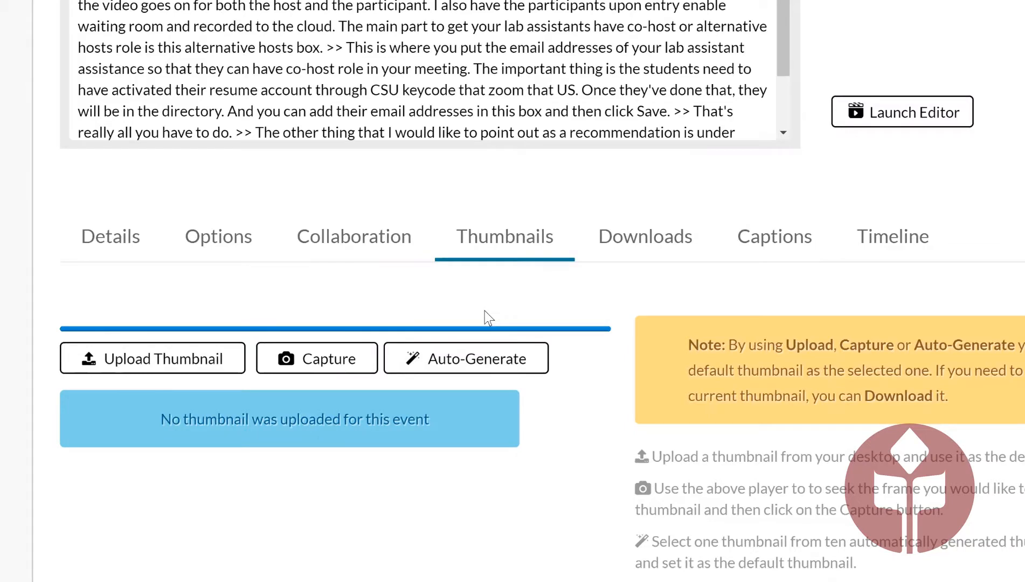
scroll(489, 318, "down", 2)
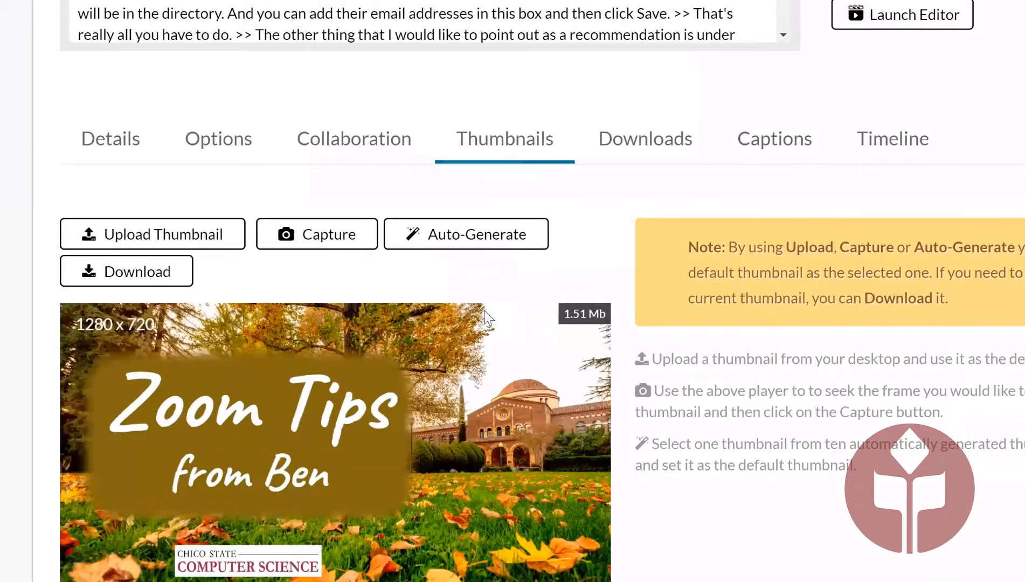
scroll(399, 324, "down", 1)
scroll(386, 380, "down", 2)
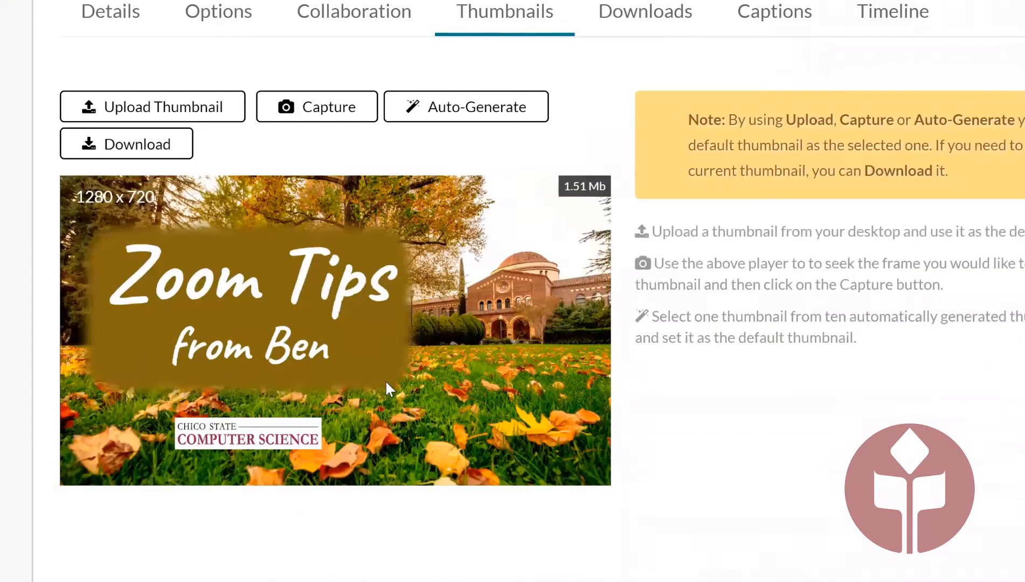
scroll(385, 389, "up", 2)
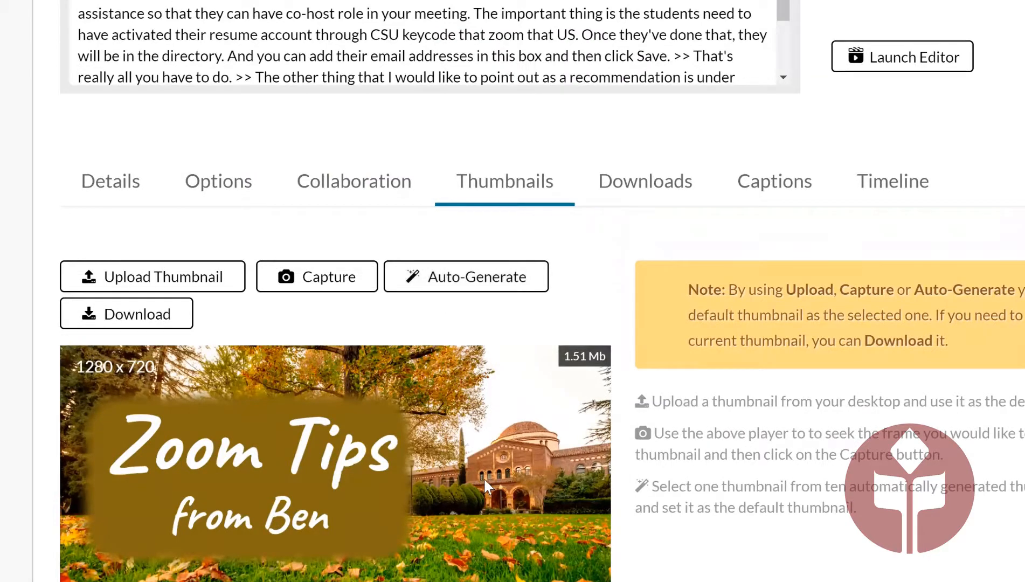
scroll(609, 218, "down", 1)
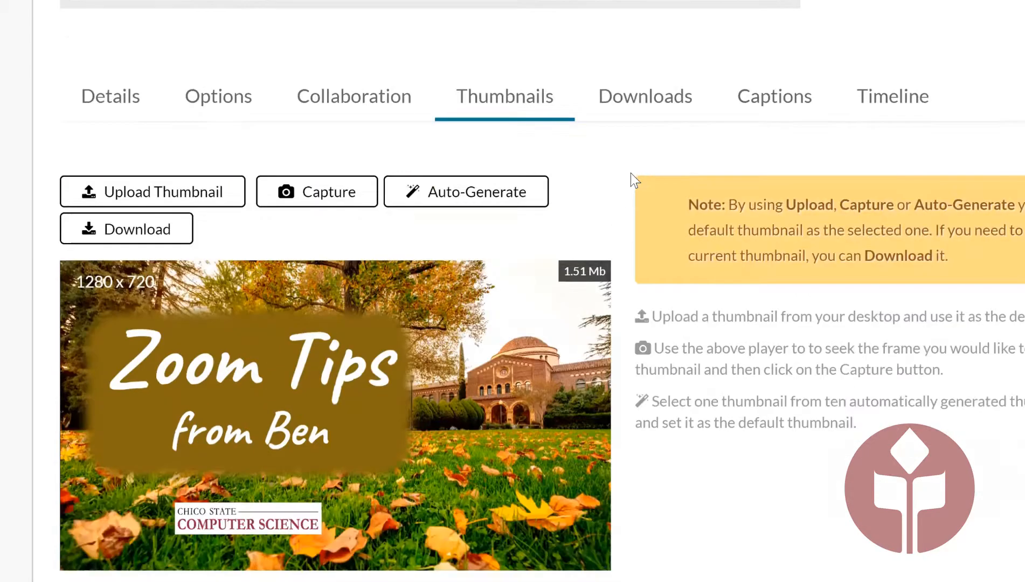
Step: Review the recording's available download formats and its English caption file with the caption editing options
left_click(651, 96)
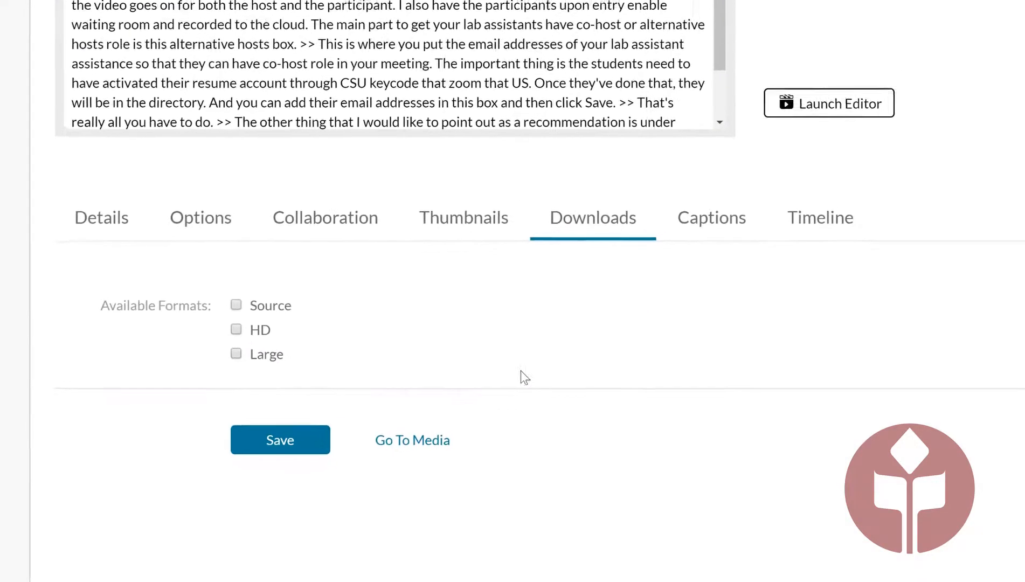
left_click(706, 218)
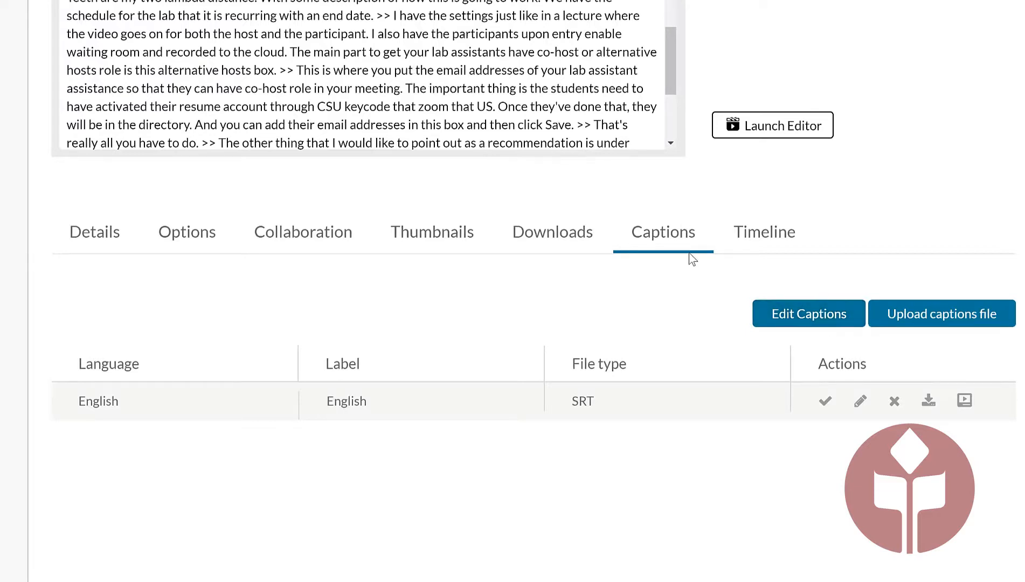
left_click(799, 320)
Step: Examine the recording's timeline and its options for creating chapters and uploading slides
left_click(763, 238)
scroll(765, 241, "down", 2)
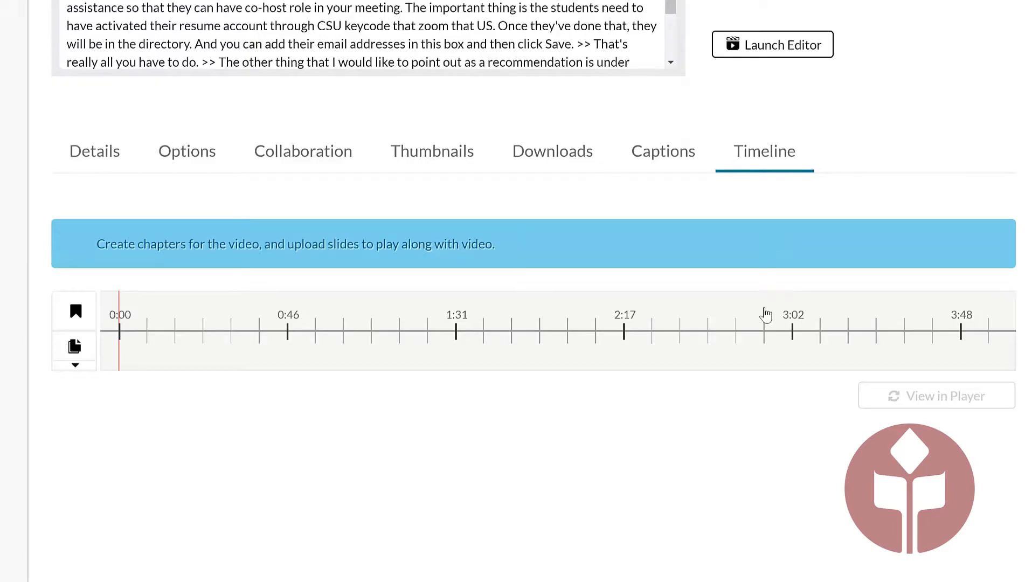
scroll(766, 315, "up", 3)
scroll(766, 307, "down", 2)
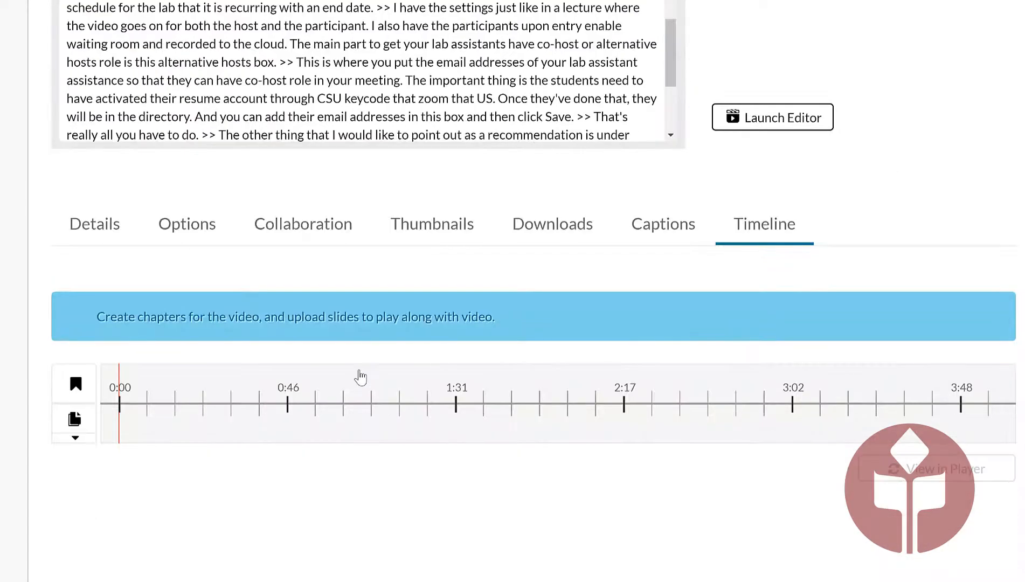
left_click(74, 439)
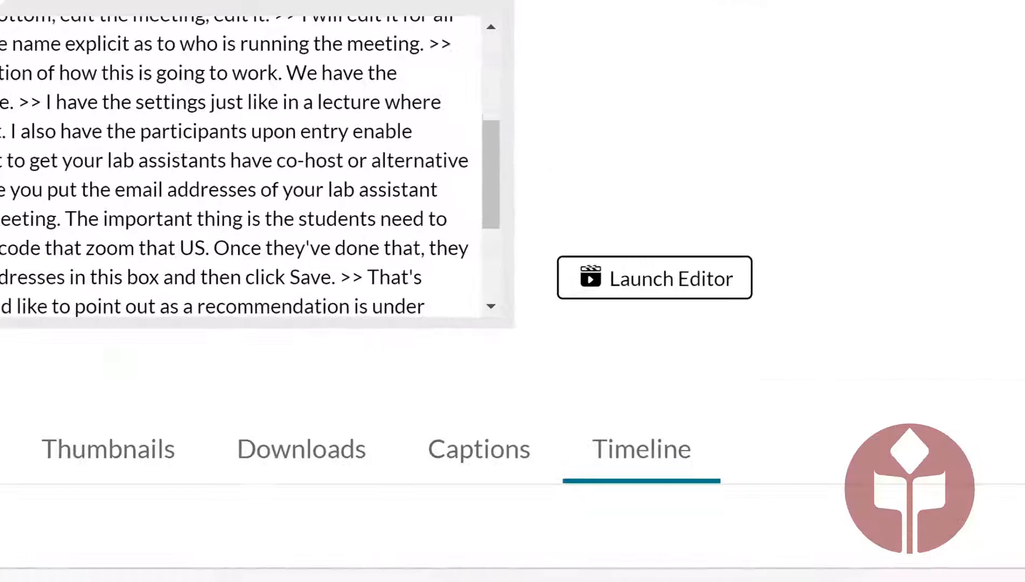
Step: Try to launch the video editor for the recording, but stay on the edit page
scroll(463, 280, "down", 5)
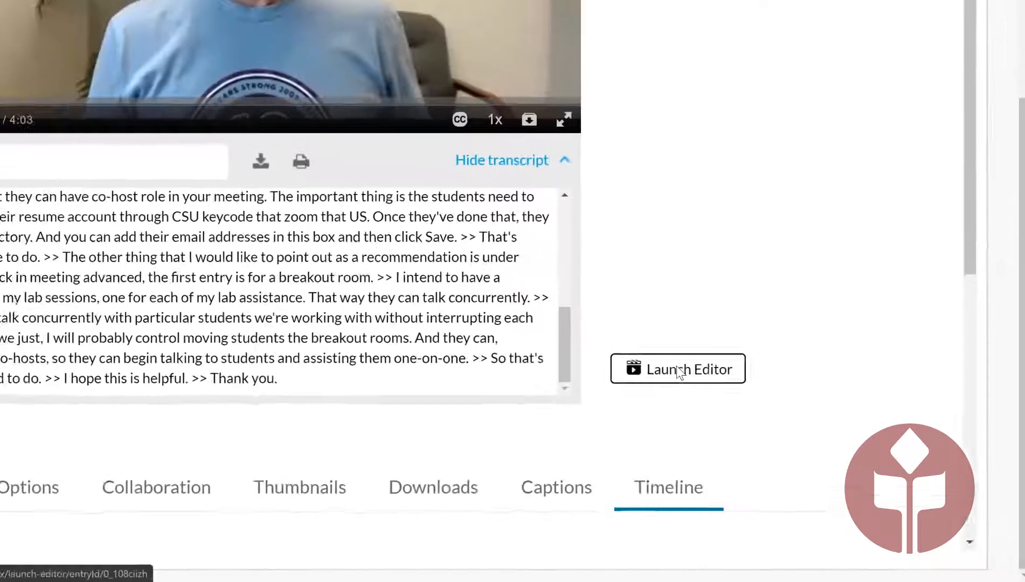
left_click(623, 247)
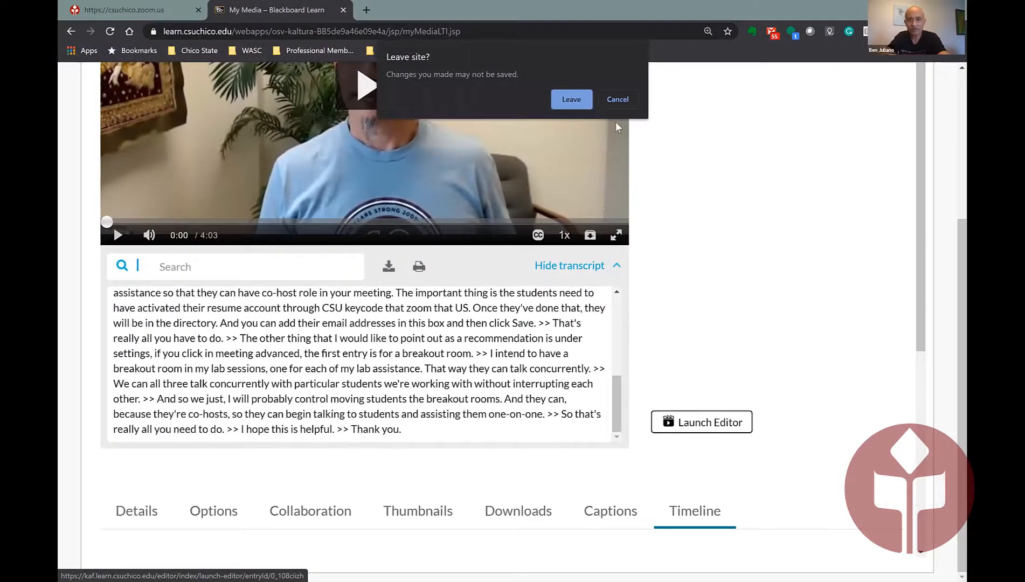
left_click(616, 99)
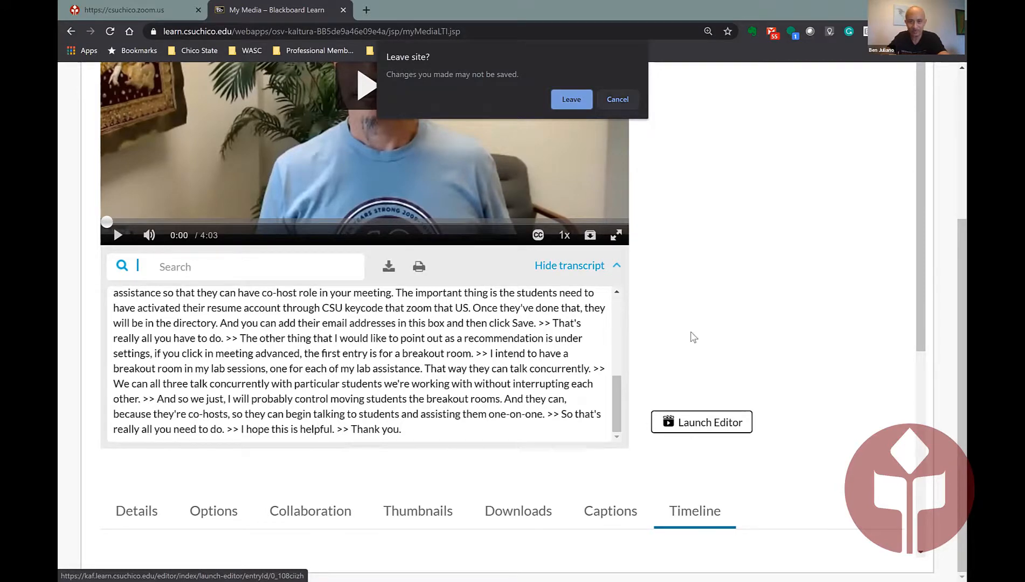
Step: Return to the recording's details and save the entry
scroll(691, 337, "down", 5)
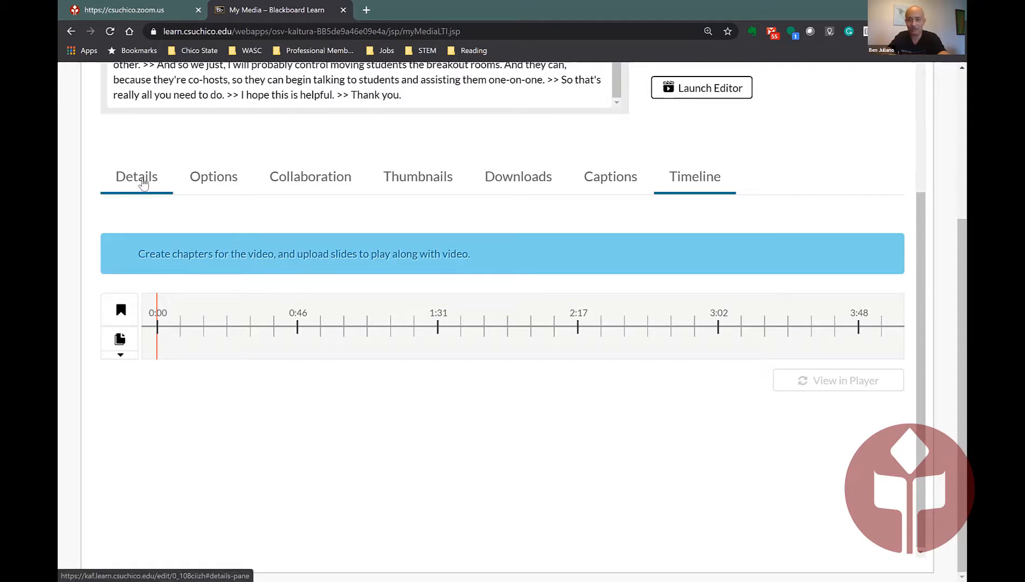
left_click(144, 183)
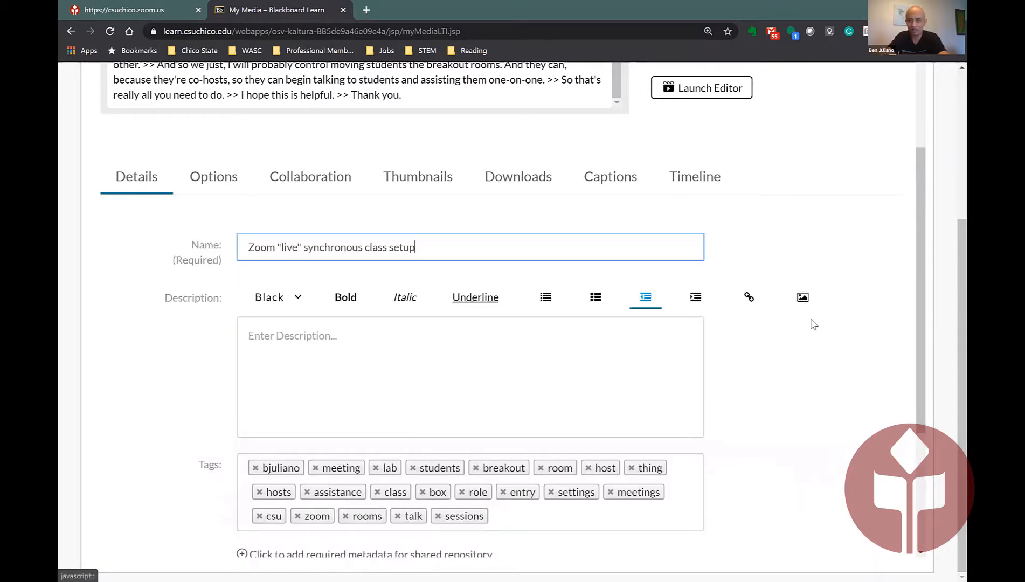
scroll(862, 346, "down", 4)
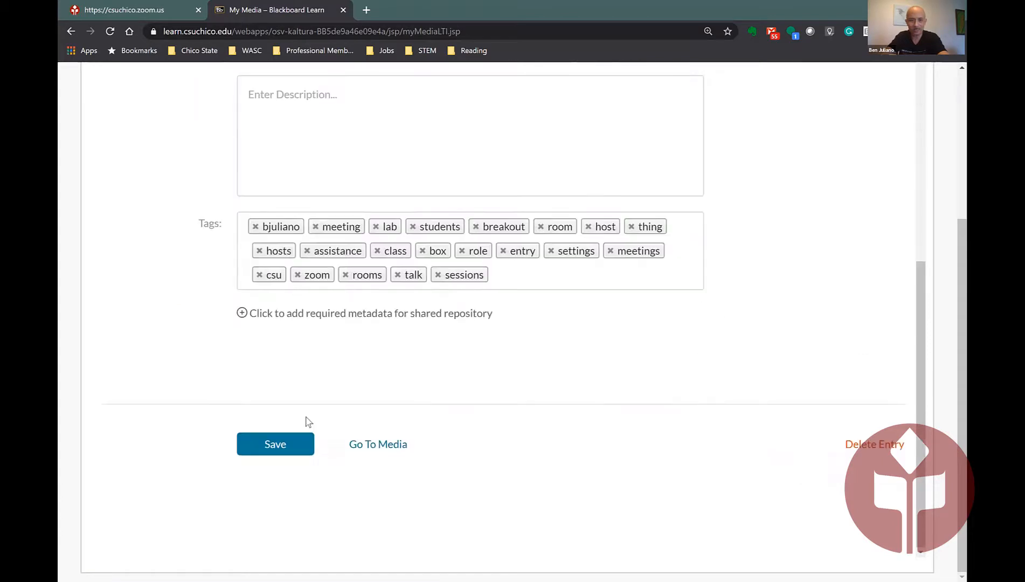
left_click(289, 446)
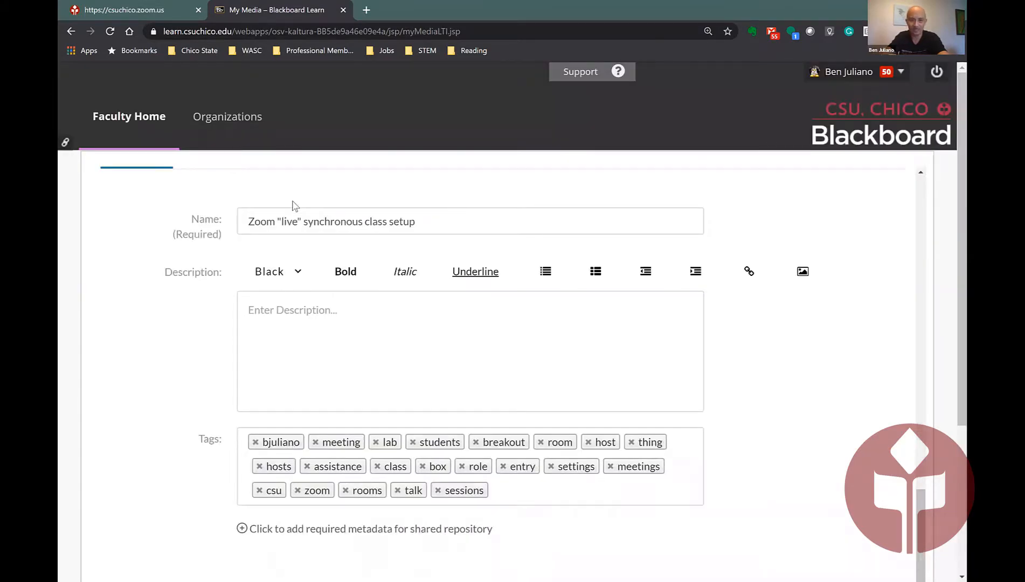
Step: Launch the video editor for the recording, agreeing to leave the edit page
scroll(469, 301, "up", 2)
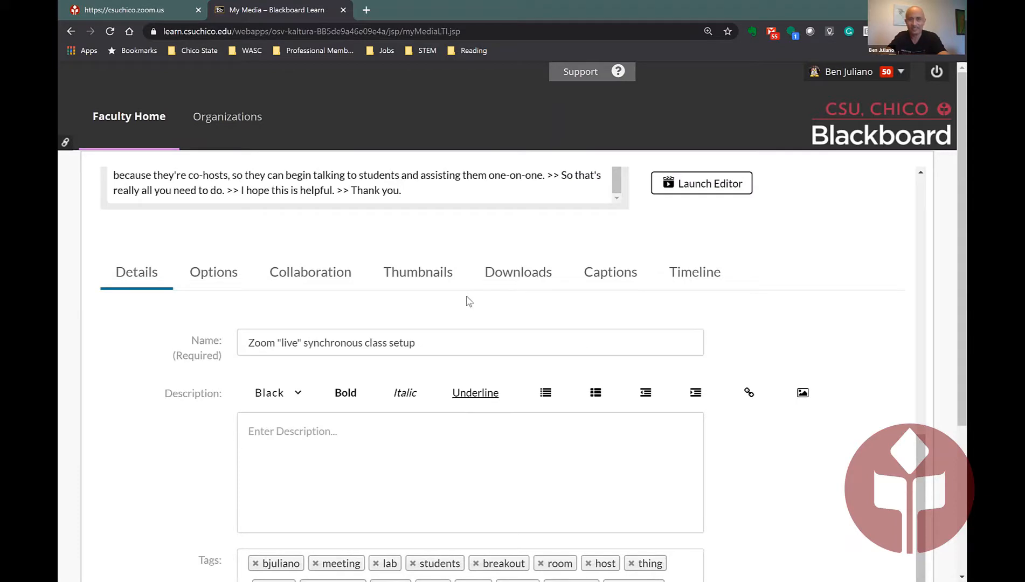
scroll(470, 300, "up", 2)
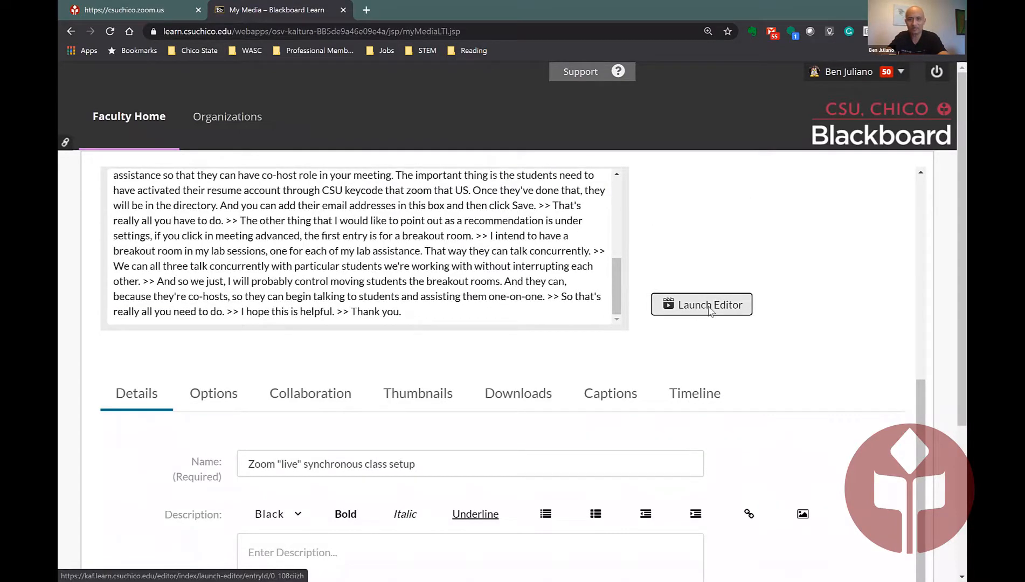
left_click(710, 310)
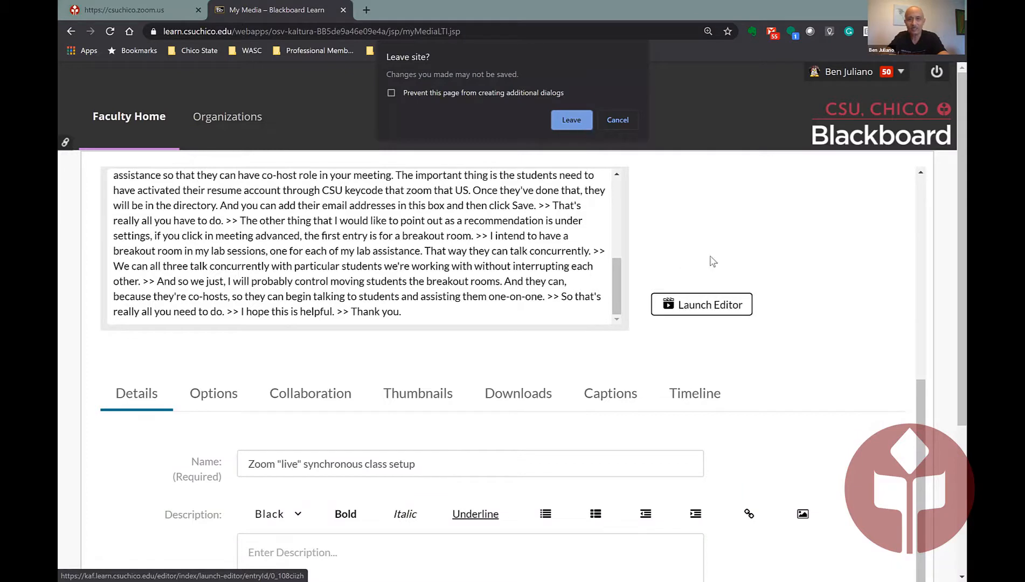
left_click(583, 126)
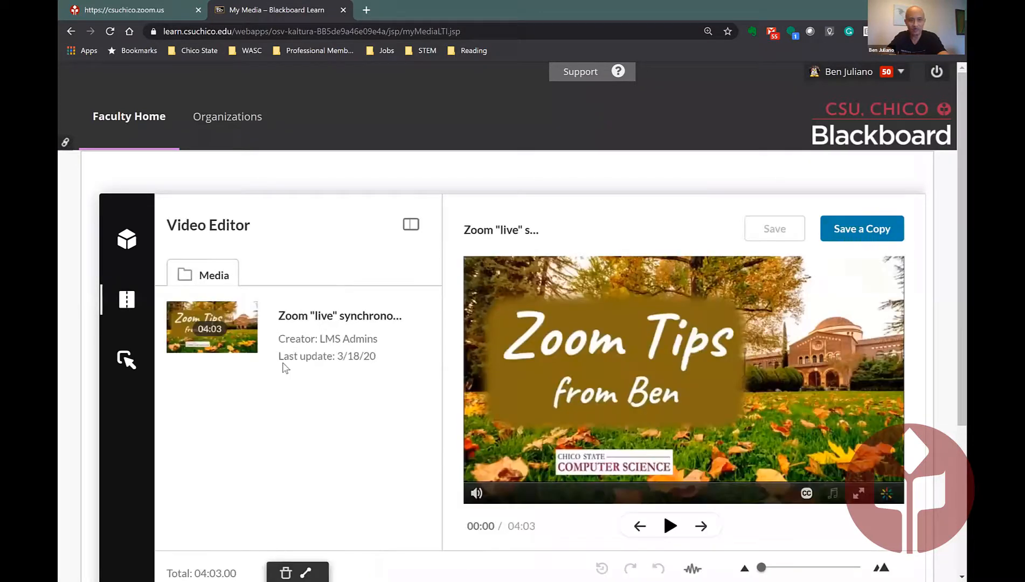
Step: Play the clip's opening seconds, set its In point at 00:02.30 to trim the beginning, and preview the new start
scroll(331, 429, "down", 4)
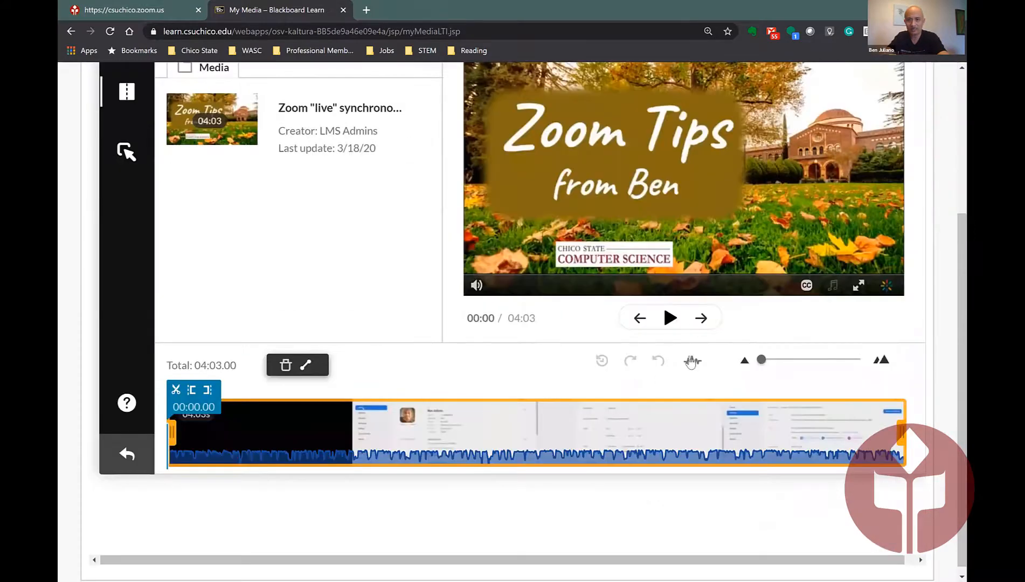
scroll(692, 361, "down", 1)
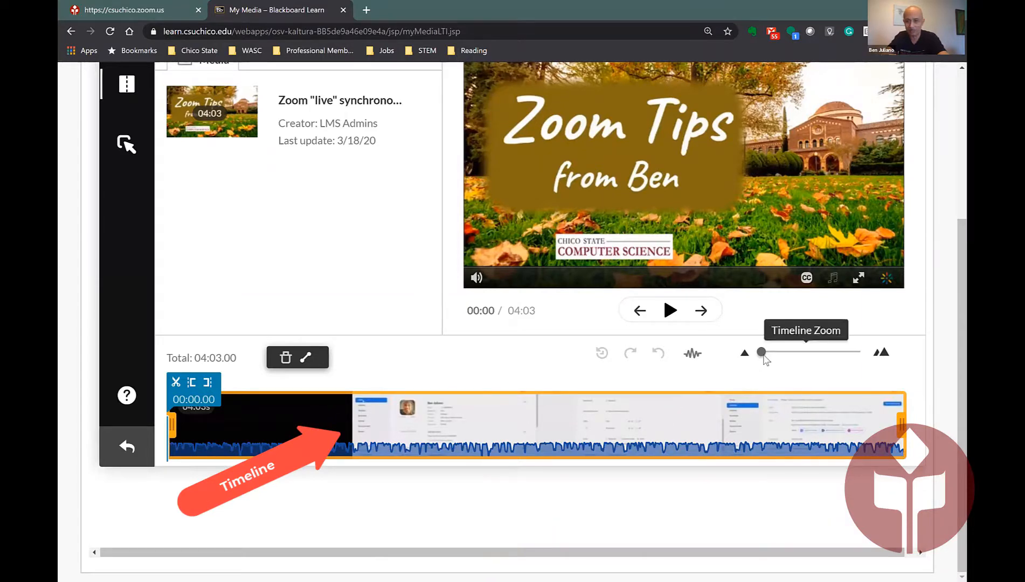
left_click(670, 312)
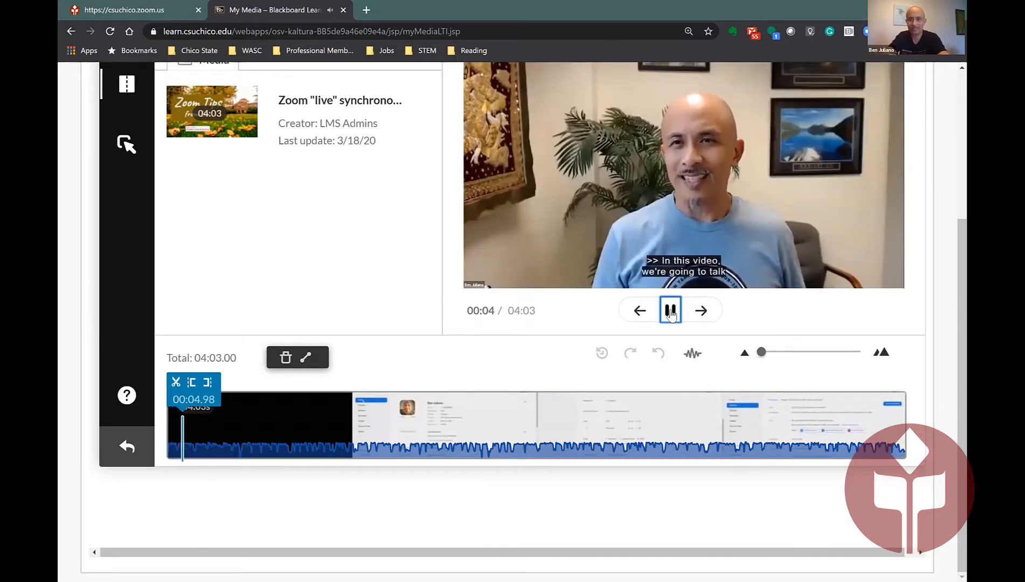
left_click(671, 312)
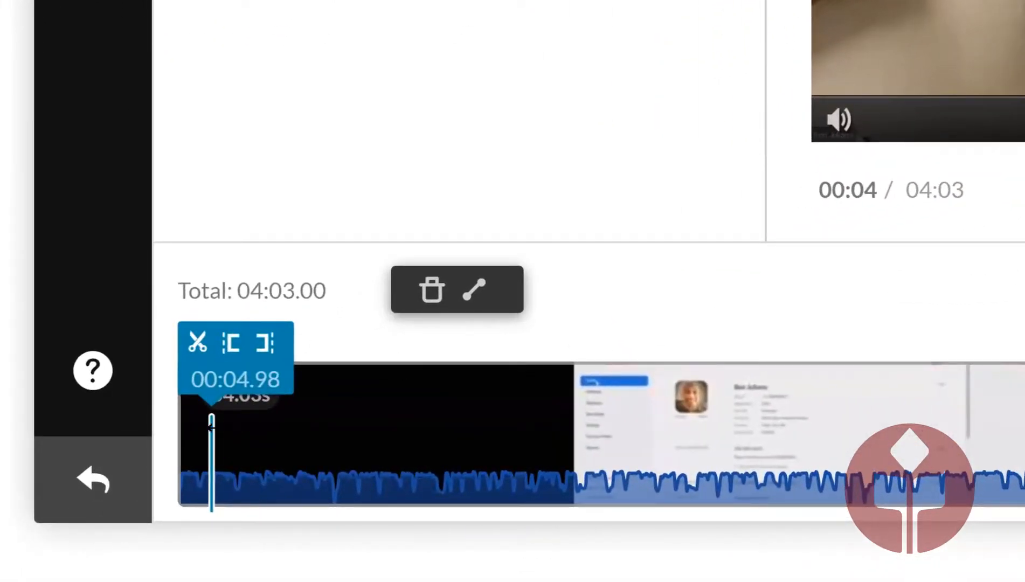
left_click_drag(211, 426, 204, 425)
left_click_drag(210, 444, 194, 445)
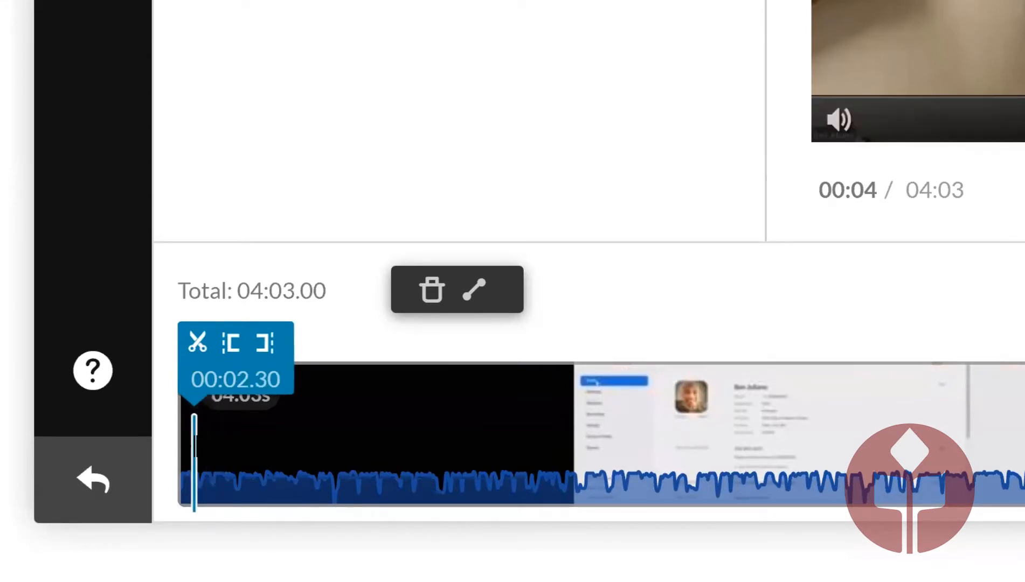
left_click(233, 343)
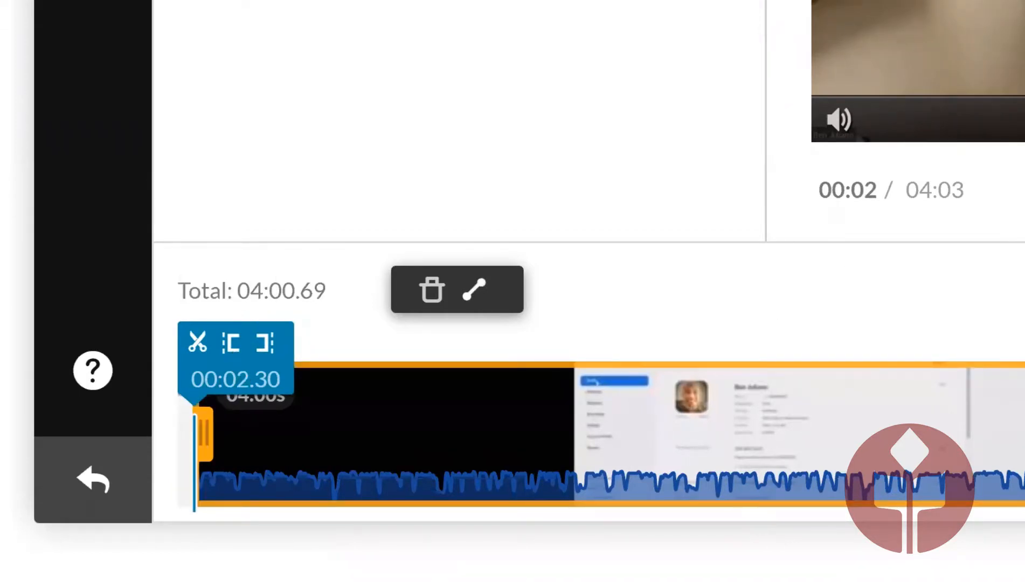
left_click(904, 260)
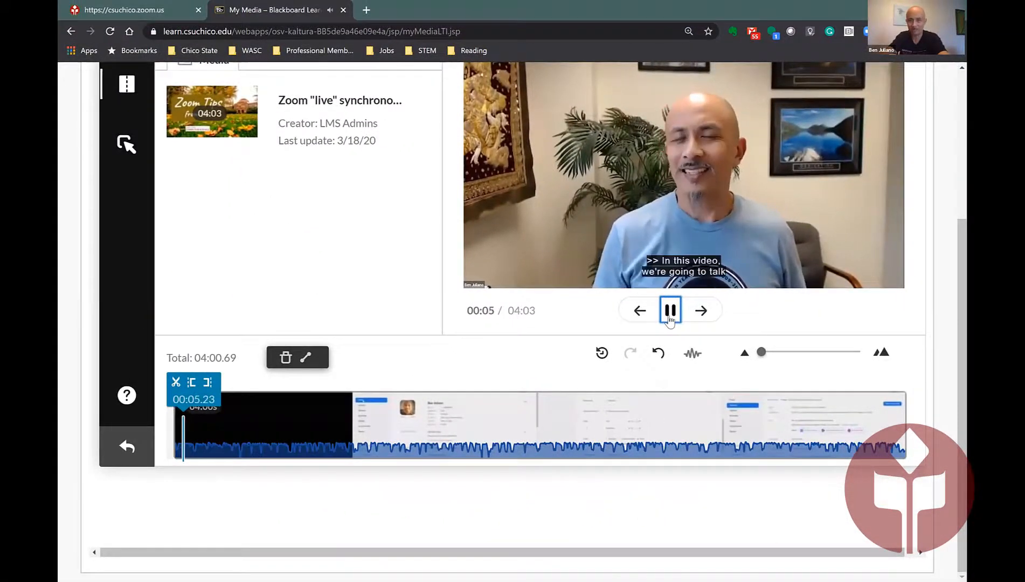
left_click(670, 310)
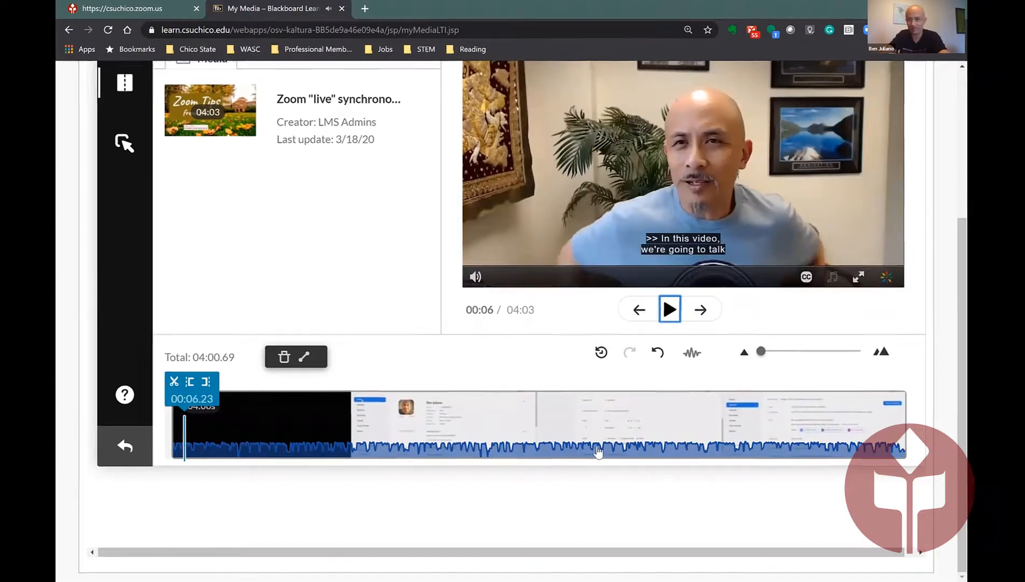
Step: Play the closing seconds to set the clip's Out point at 04:01.62, and split the clip at 00:02.30
left_click(849, 426)
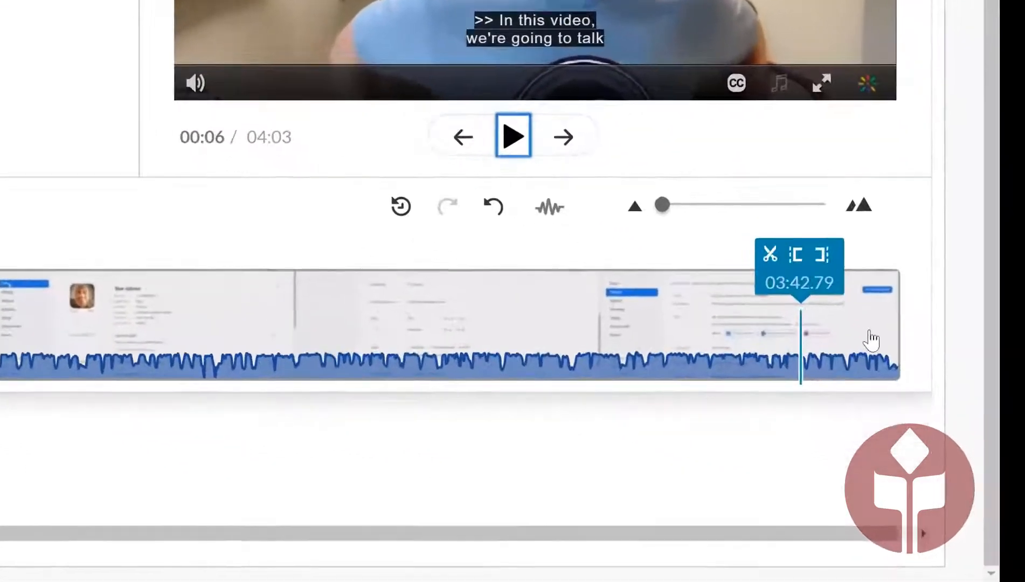
left_click(869, 339)
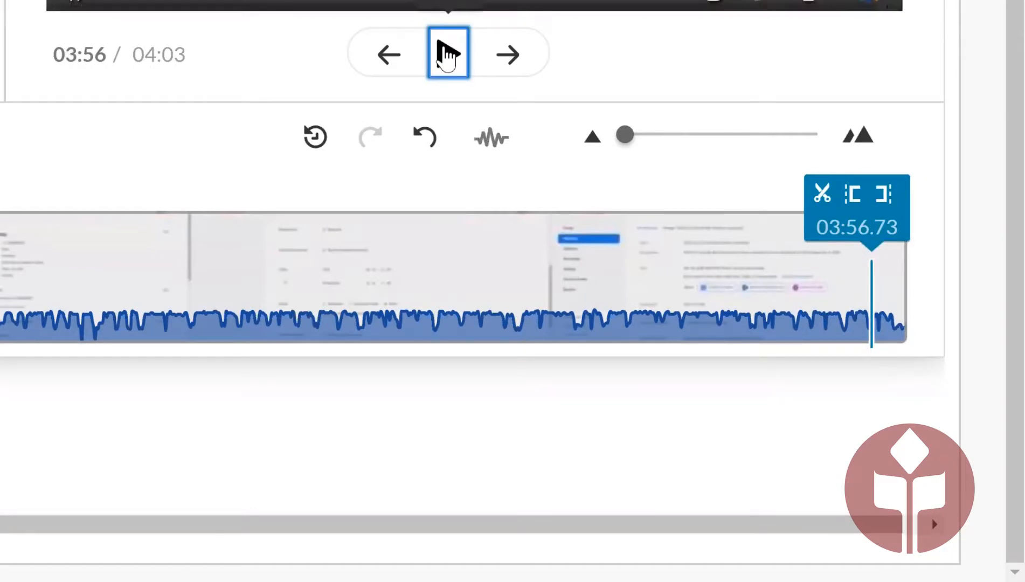
left_click(446, 57)
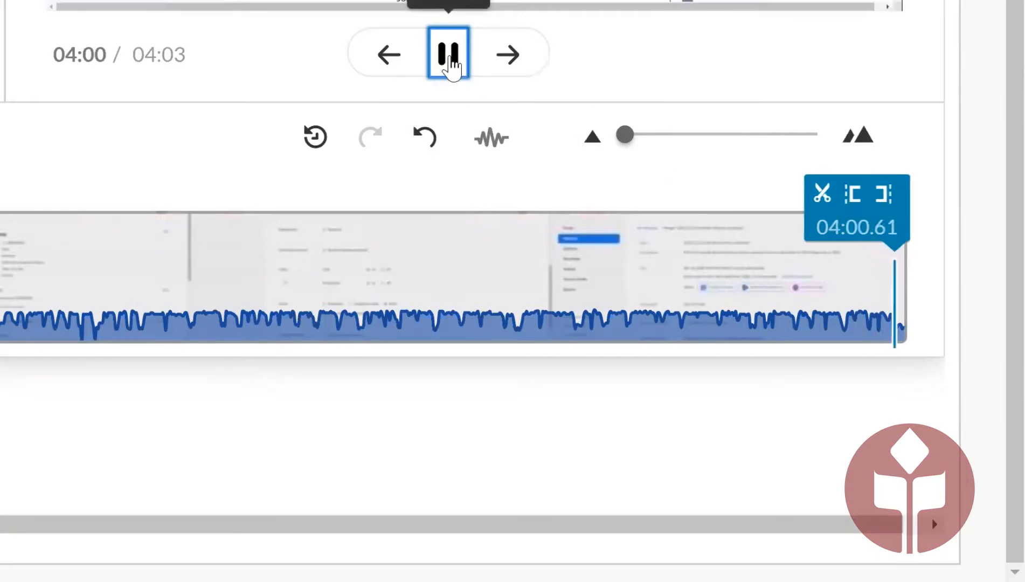
left_click(448, 56)
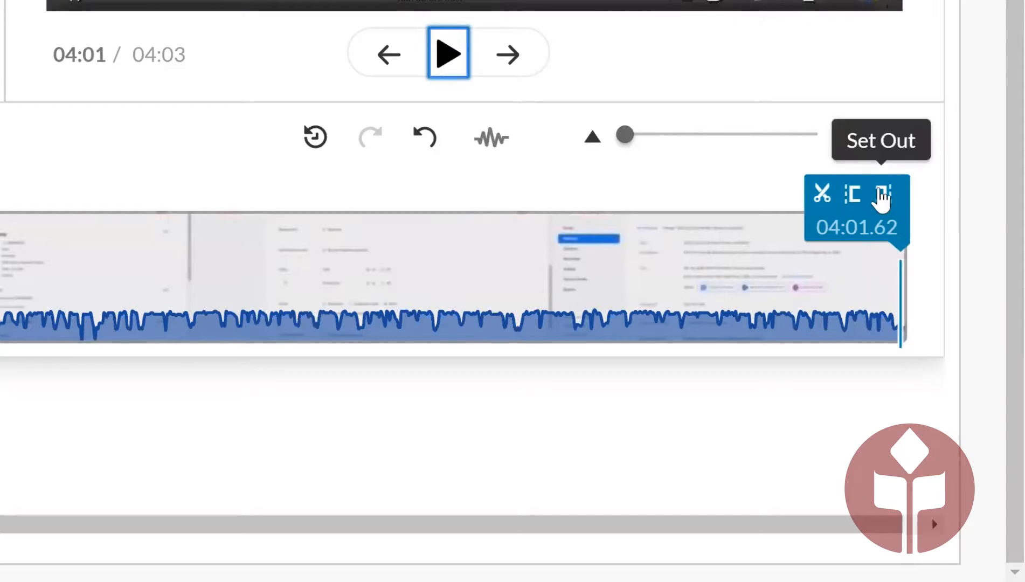
left_click(882, 197)
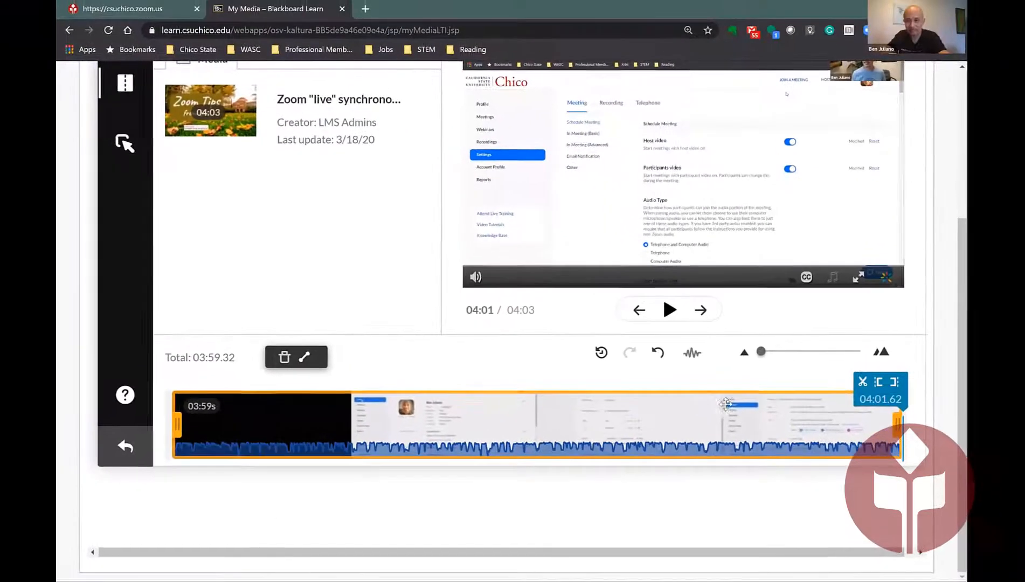
left_click(61, 393)
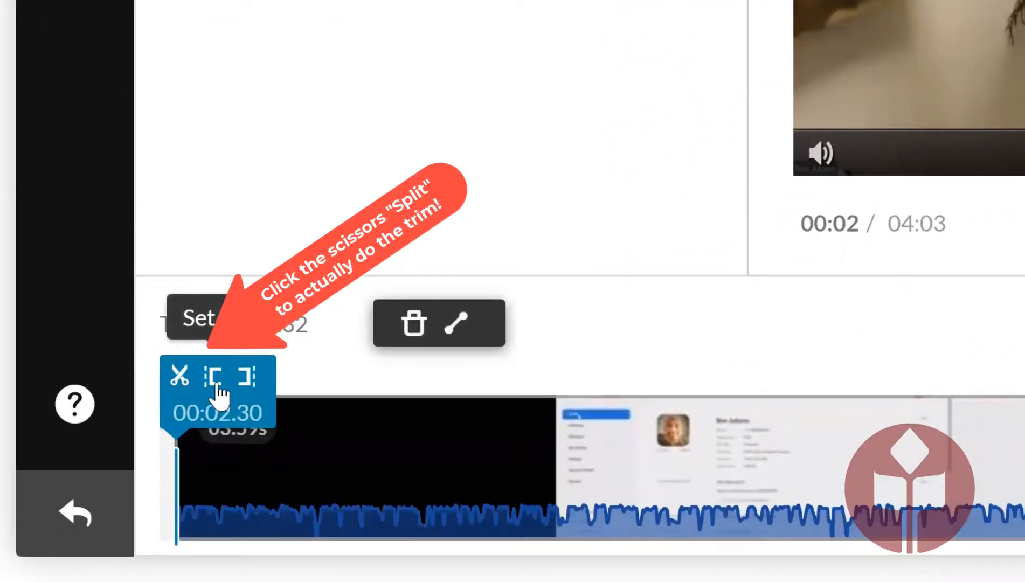
left_click(185, 378)
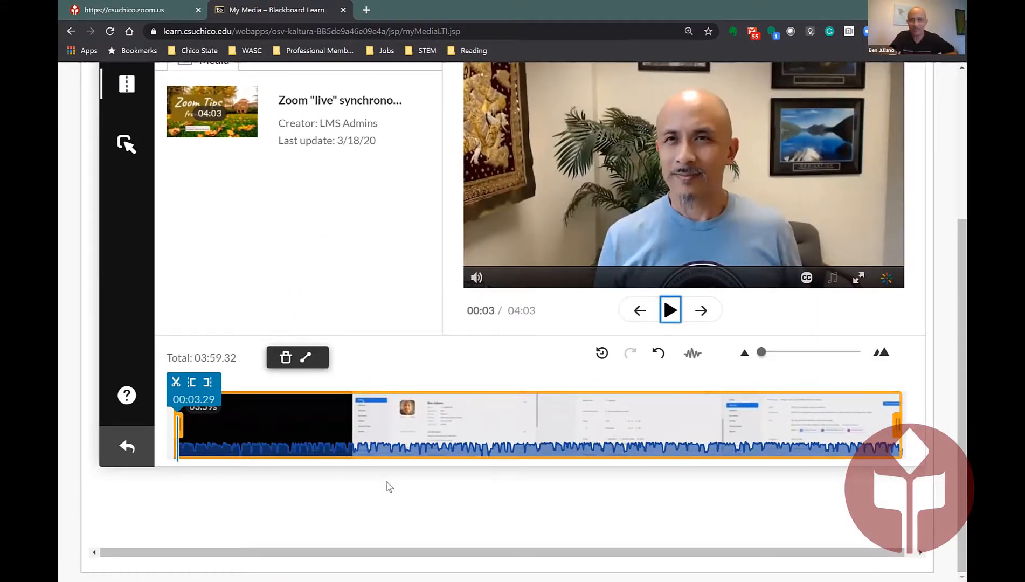
Step: Save the trimmed video permanently over the original media entry and close the editor to return to My Media
scroll(412, 484, "up", 4)
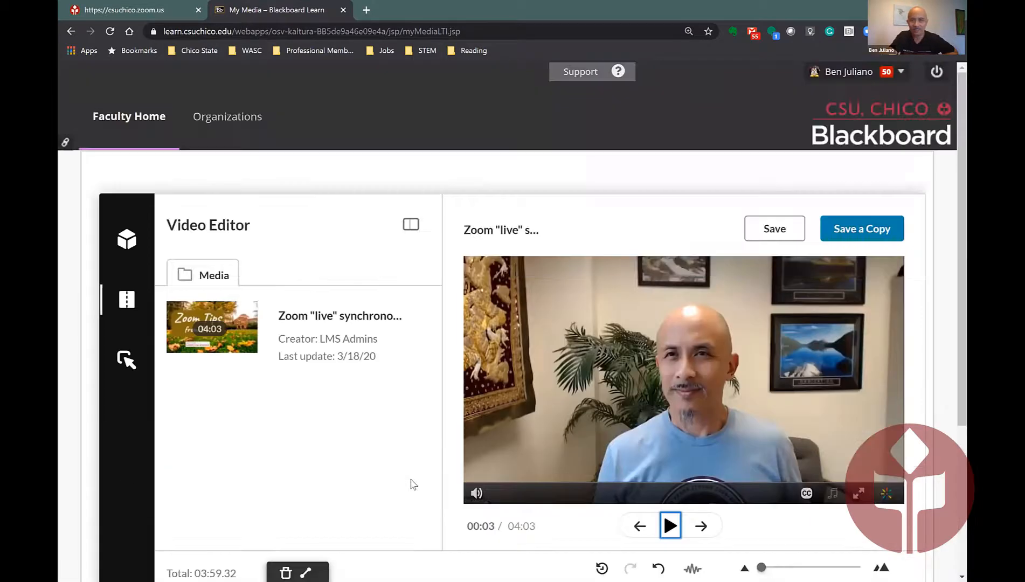
left_click(759, 230)
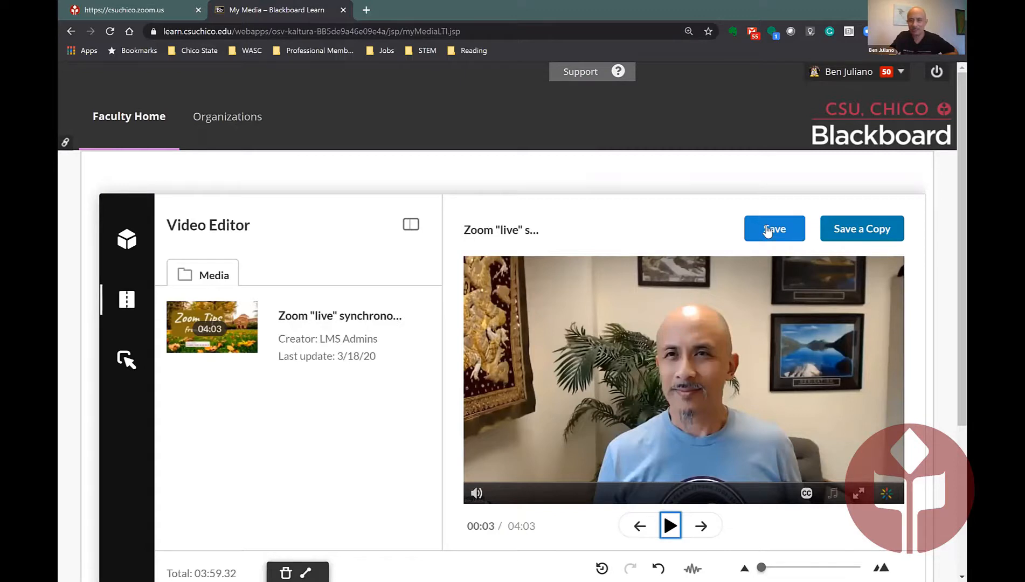
left_click(768, 229)
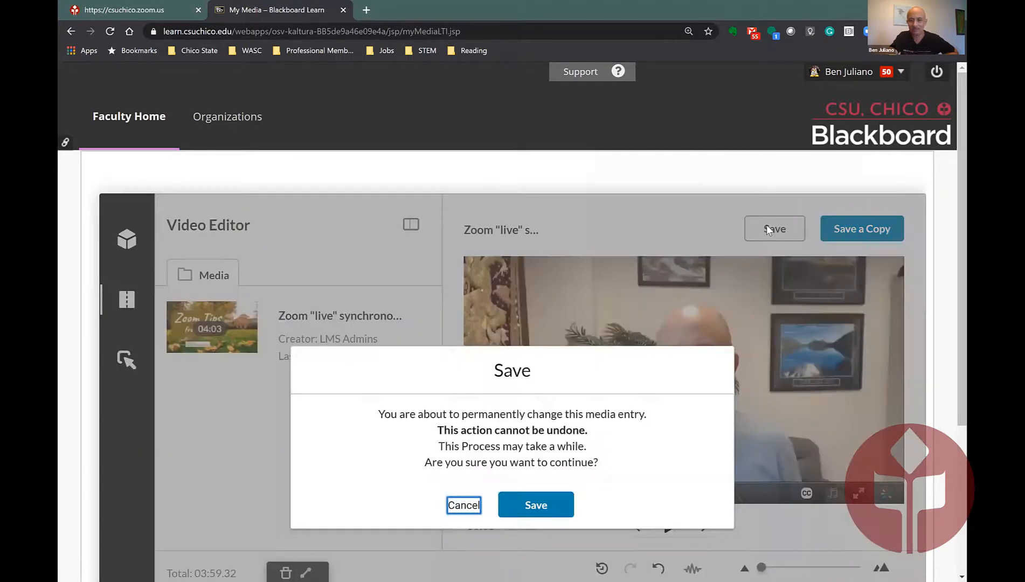
key("Tab")
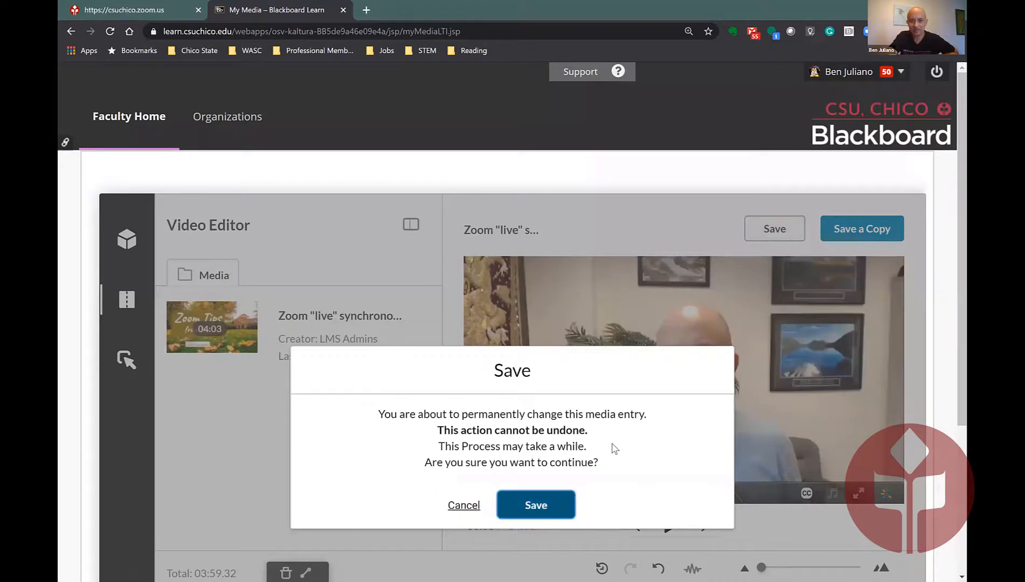
key("Return")
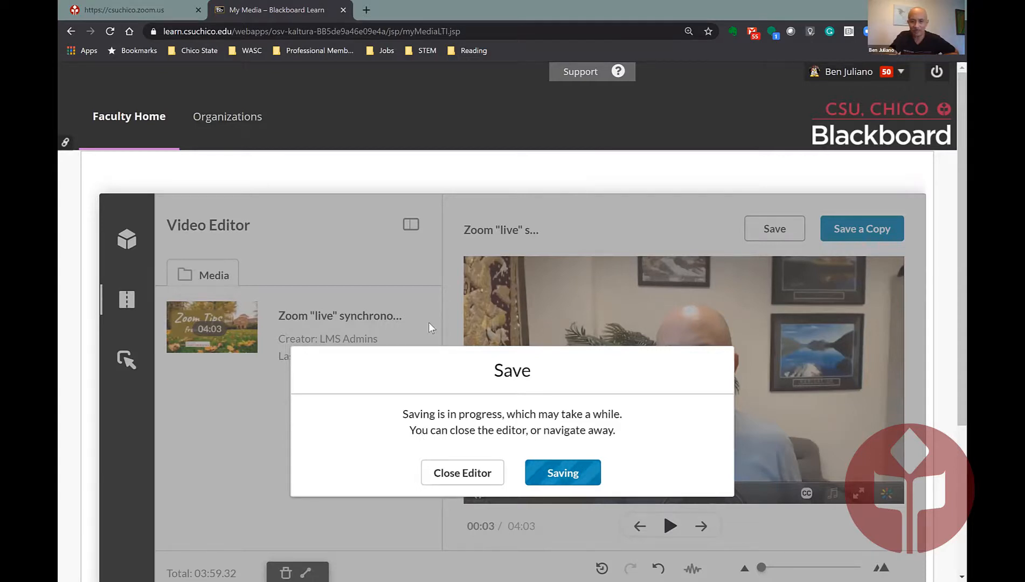
left_click(467, 474)
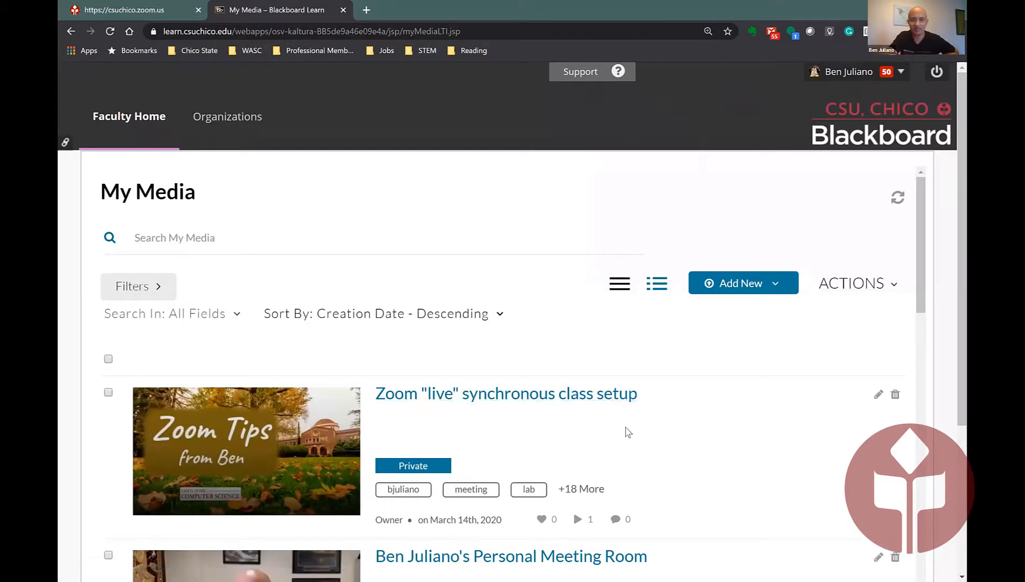
scroll(627, 432, "down", 2)
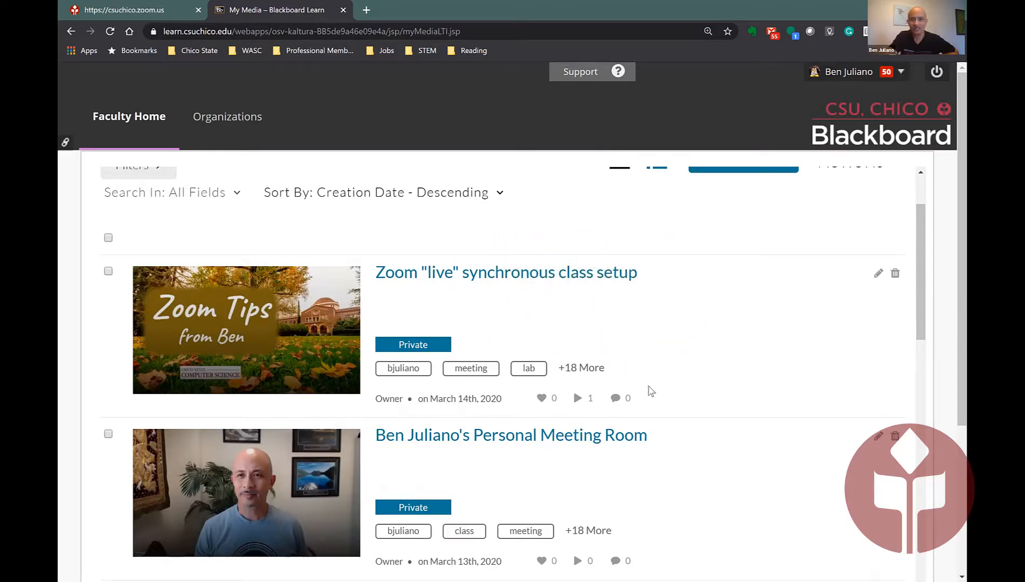
scroll(566, 405, "up", 3)
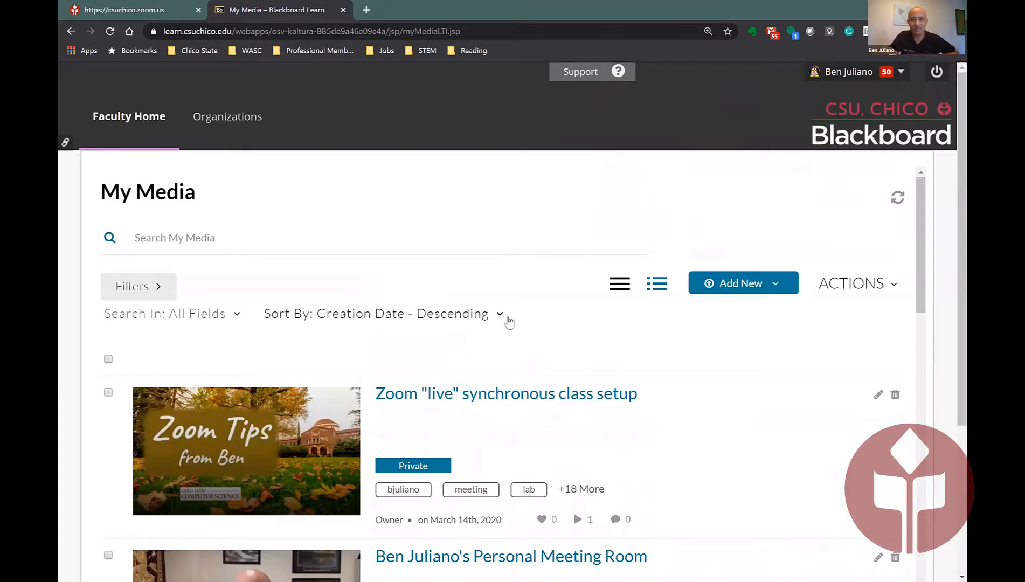